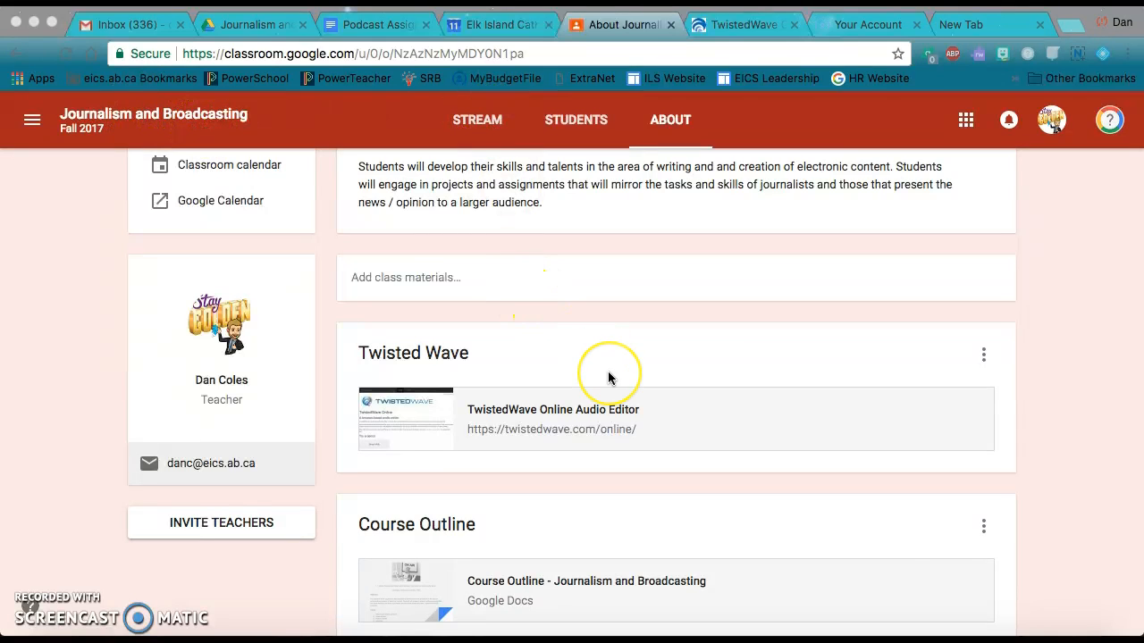
Look over the class materials and the class stream's posts on podcasts, music and sounds
scroll(611, 376, "down", 1)
scroll(610, 377, "up", 1)
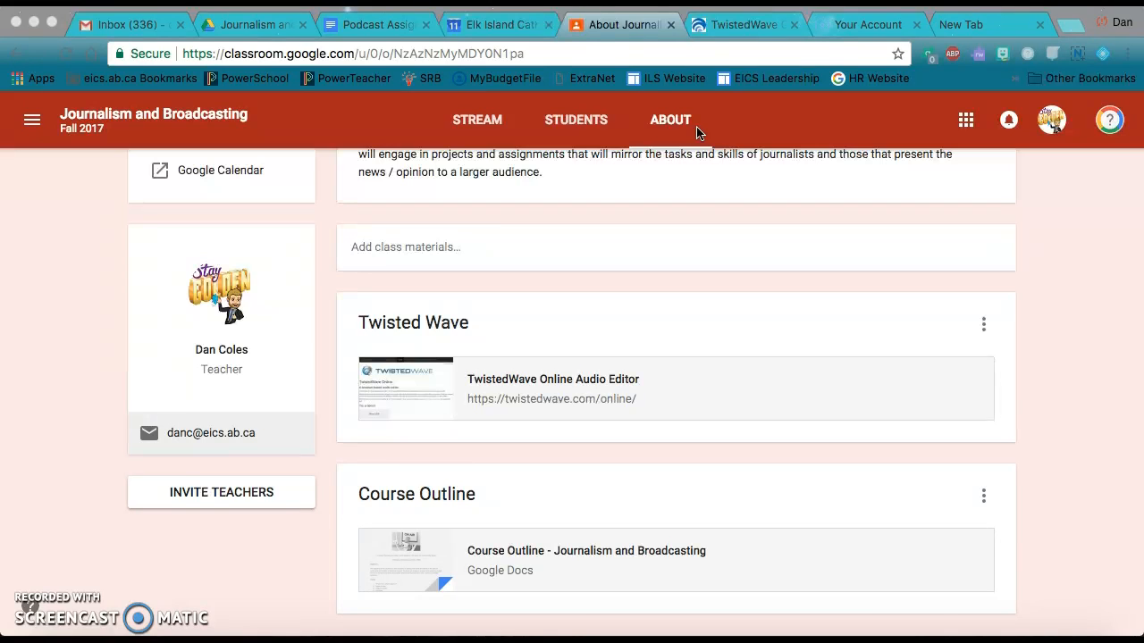
left_click(491, 125)
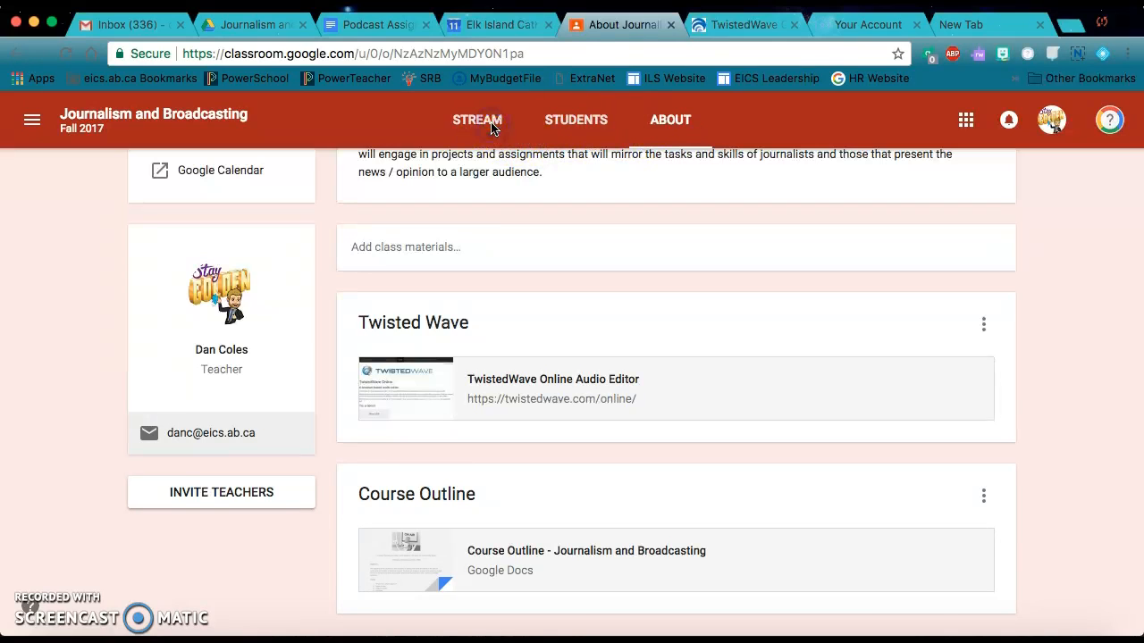
scroll(615, 282, "down", 5)
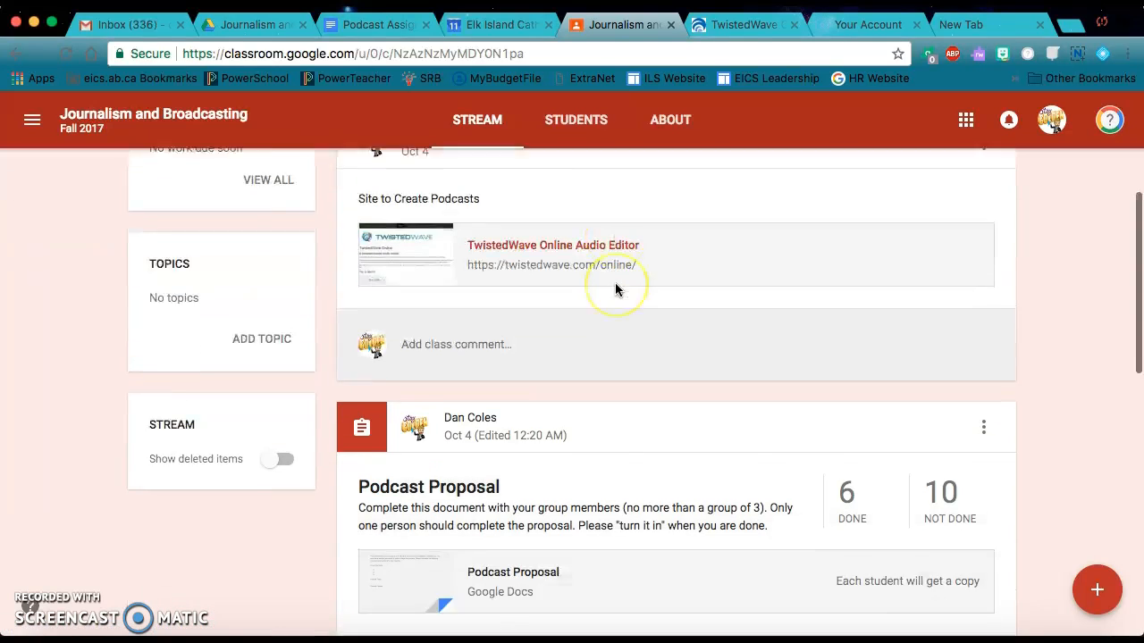
scroll(615, 282, "down", 5)
left_click(533, 356)
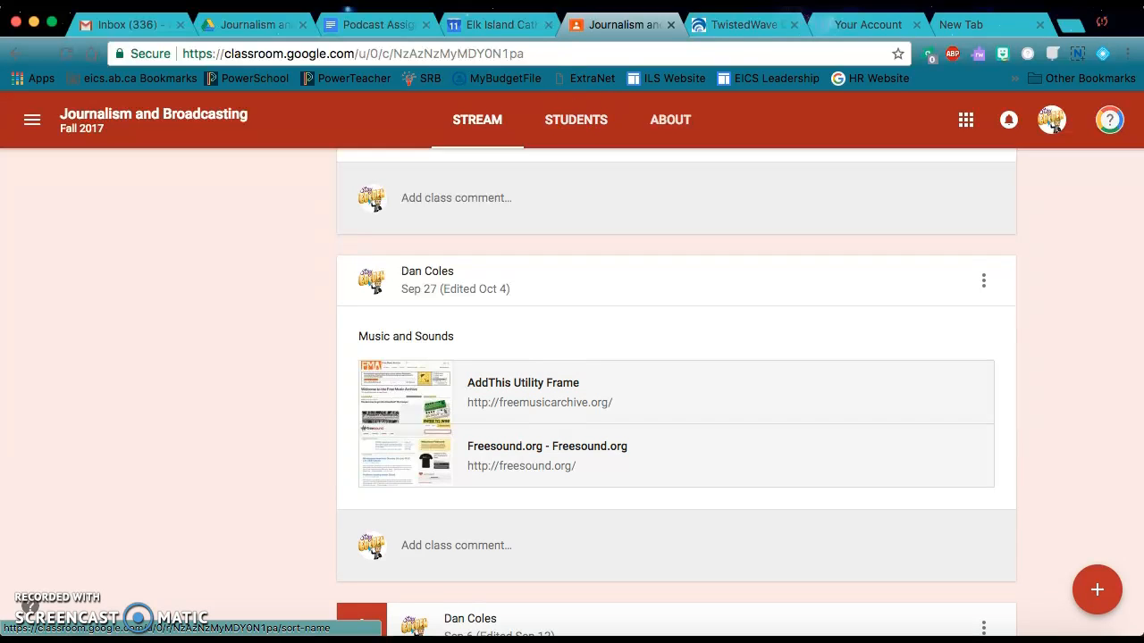
Switch to TwistedWave and create a new document from an empty file
left_click(742, 25)
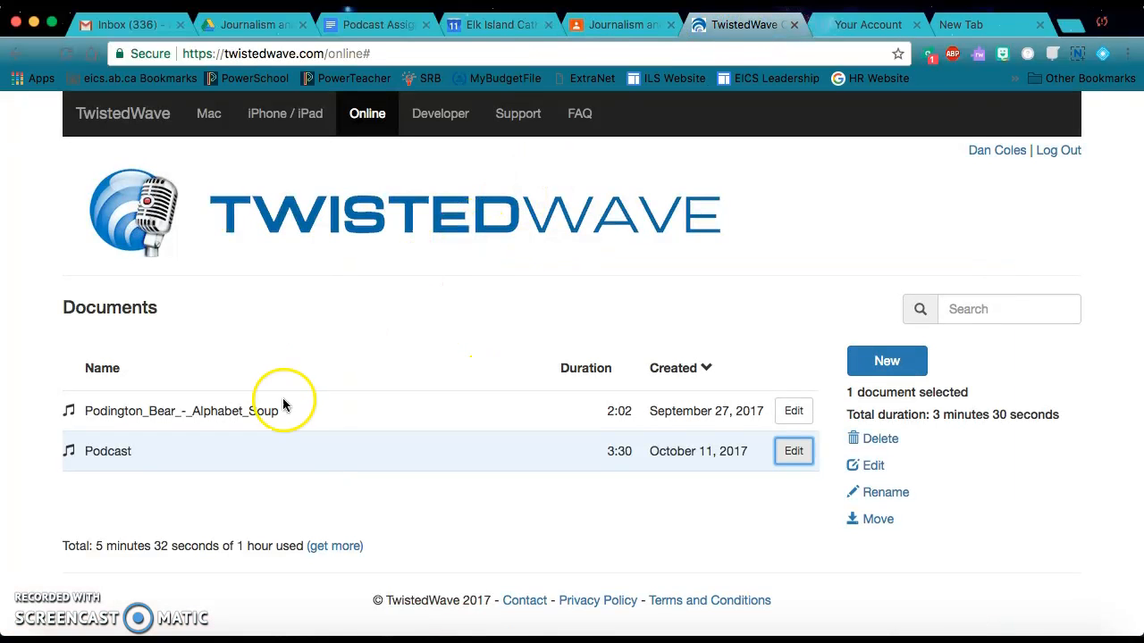
left_click(885, 363)
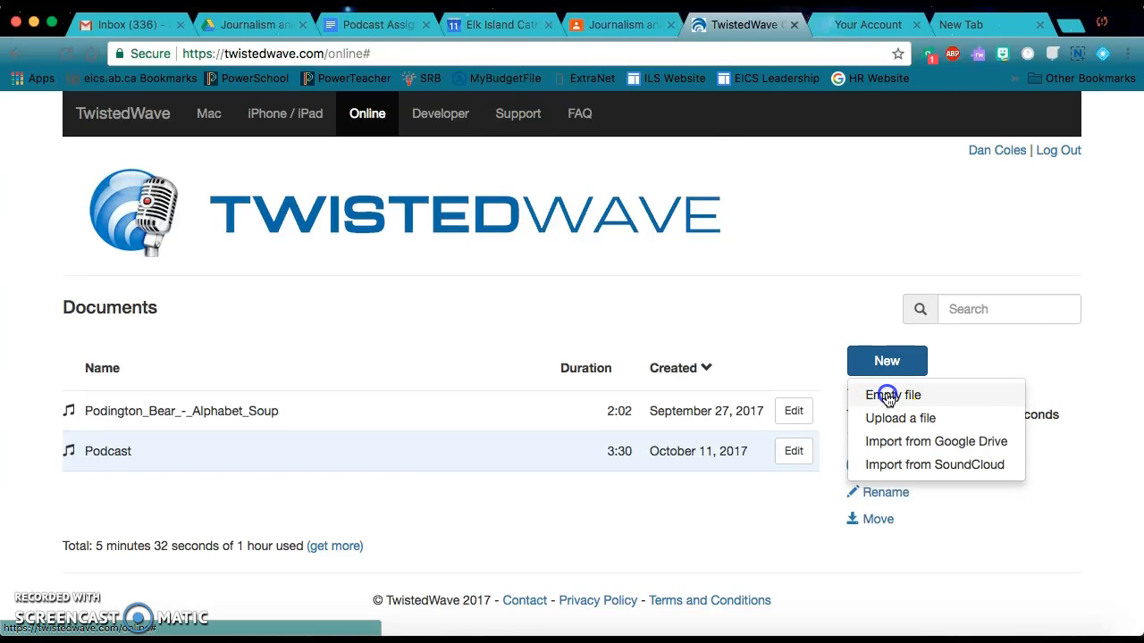
left_click(888, 396)
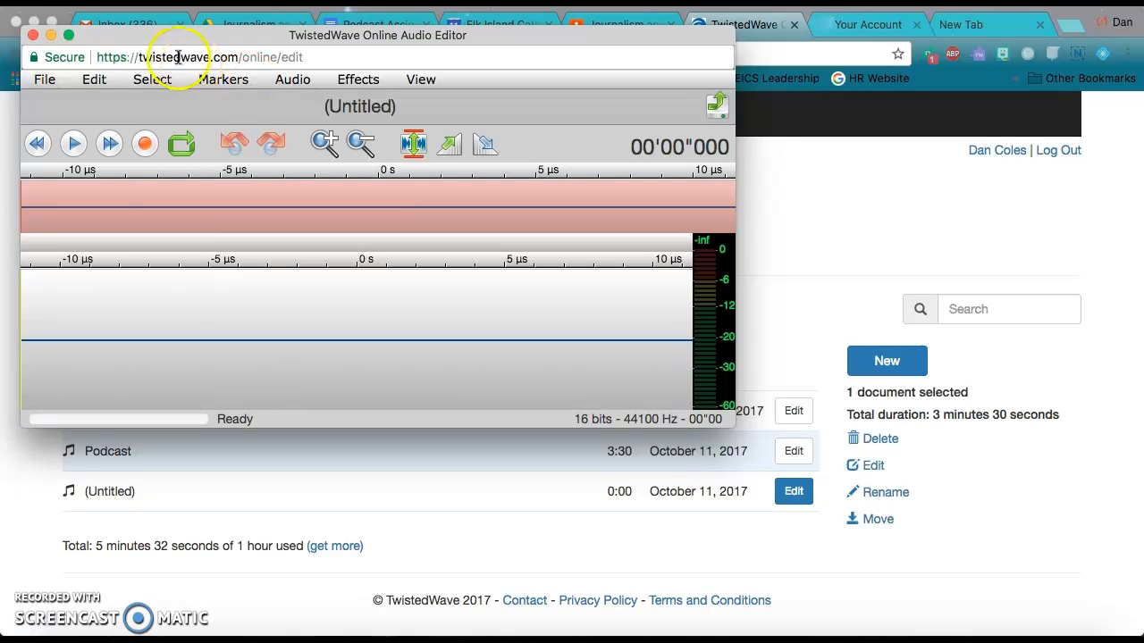
Record about 15 seconds of audio in the empty document and close its editor window
left_click(144, 145)
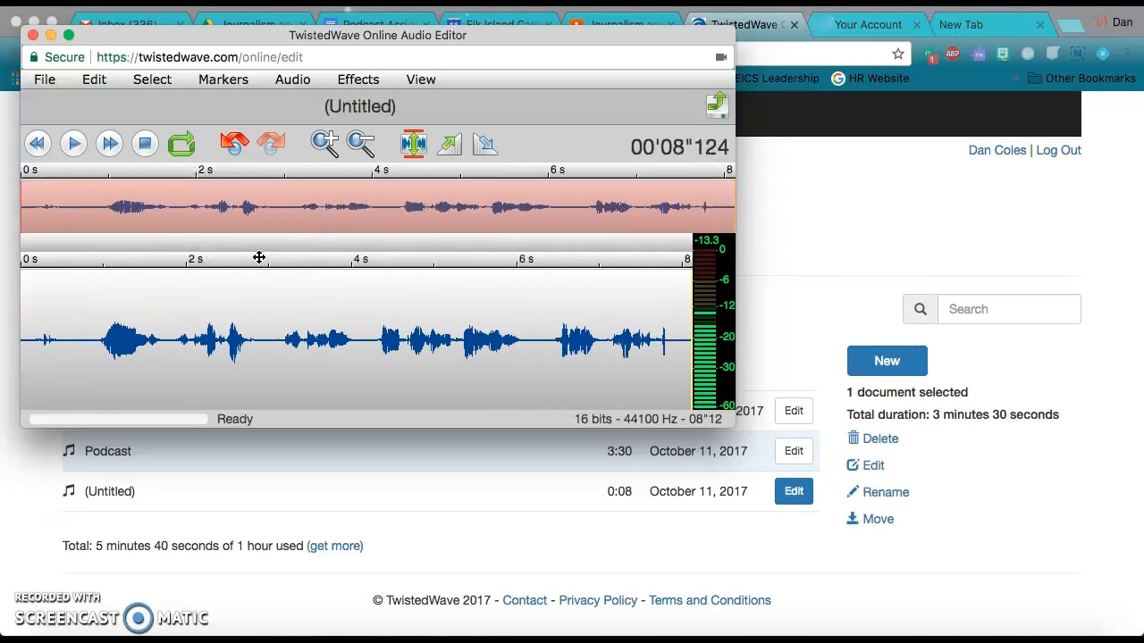
left_click(145, 144)
left_click(210, 281)
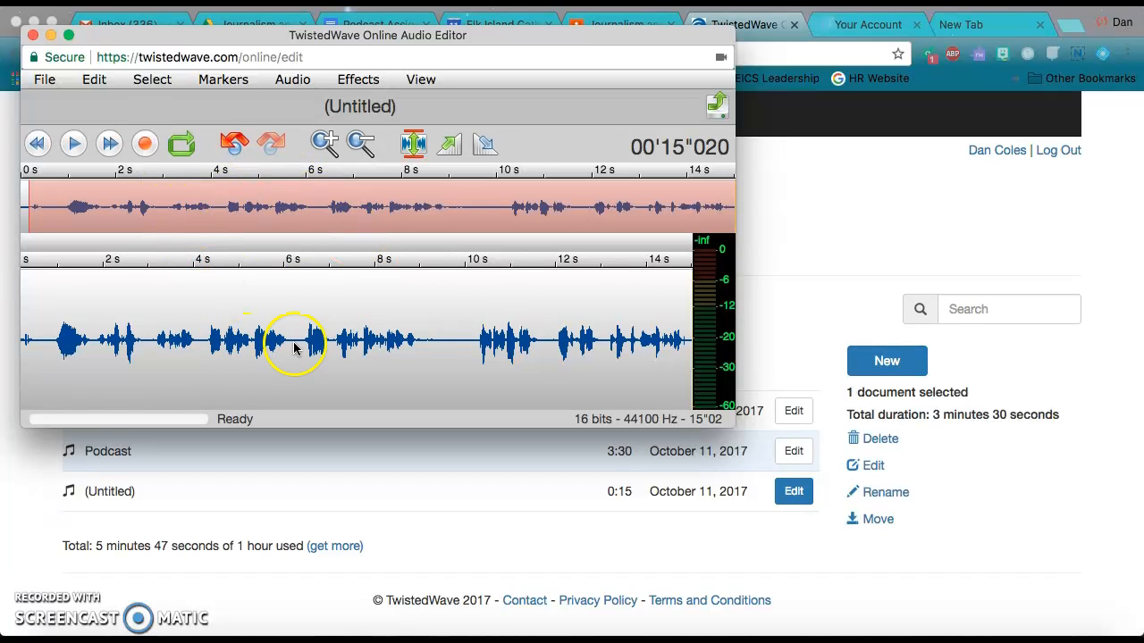
left_click(33, 36)
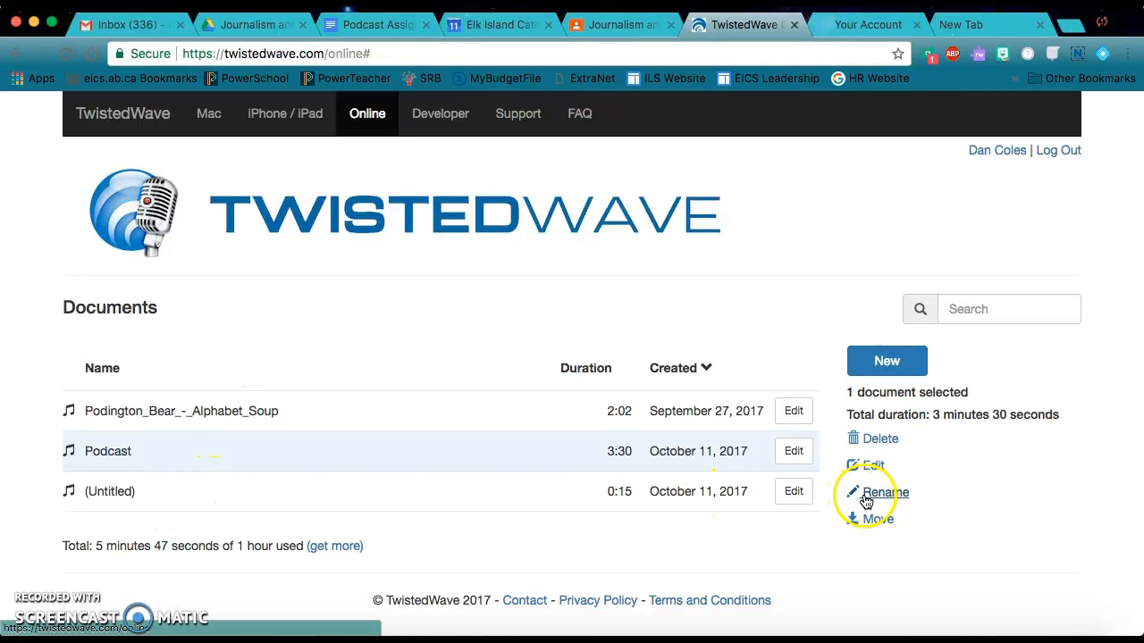
Rename the untitled recording in the documents list as Example
left_click(586, 494)
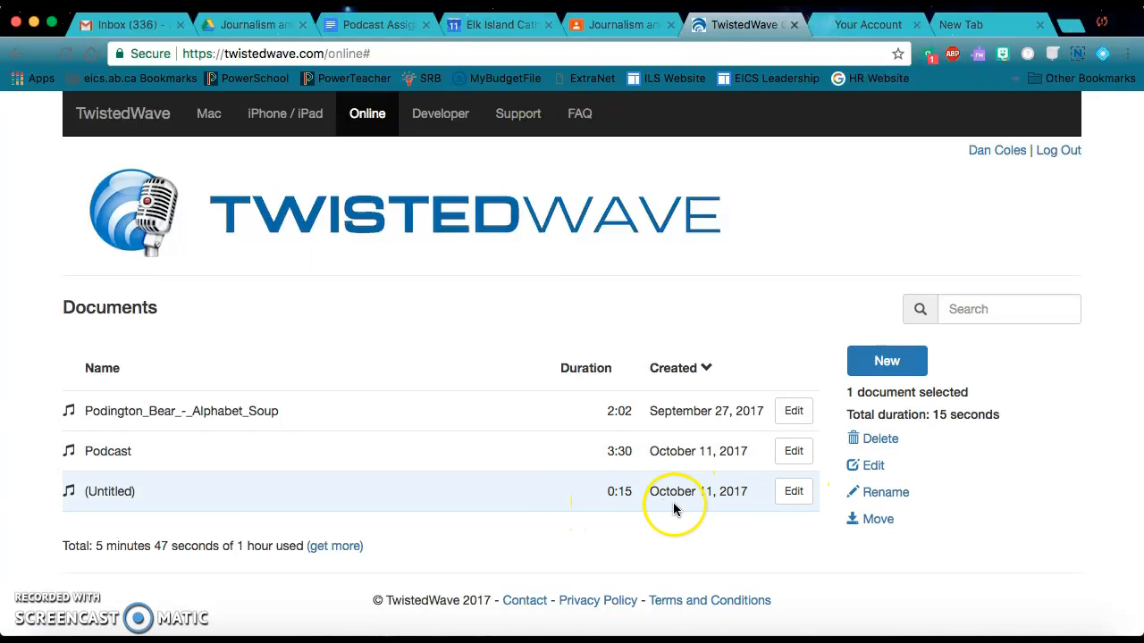
left_click(885, 494)
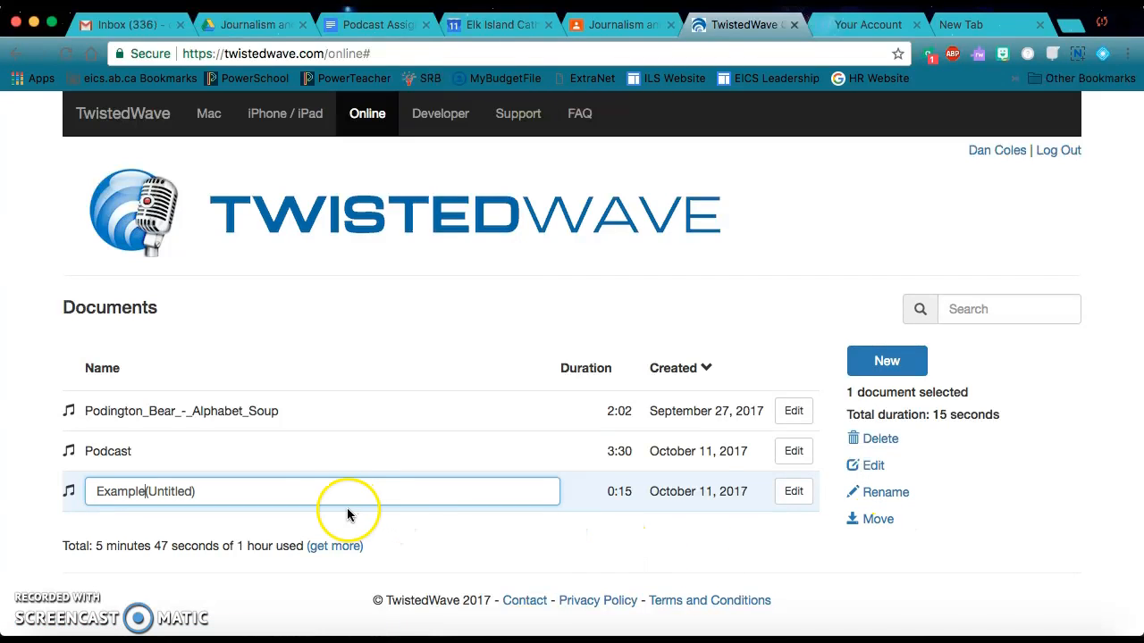
left_click_drag(328, 487, 218, 492)
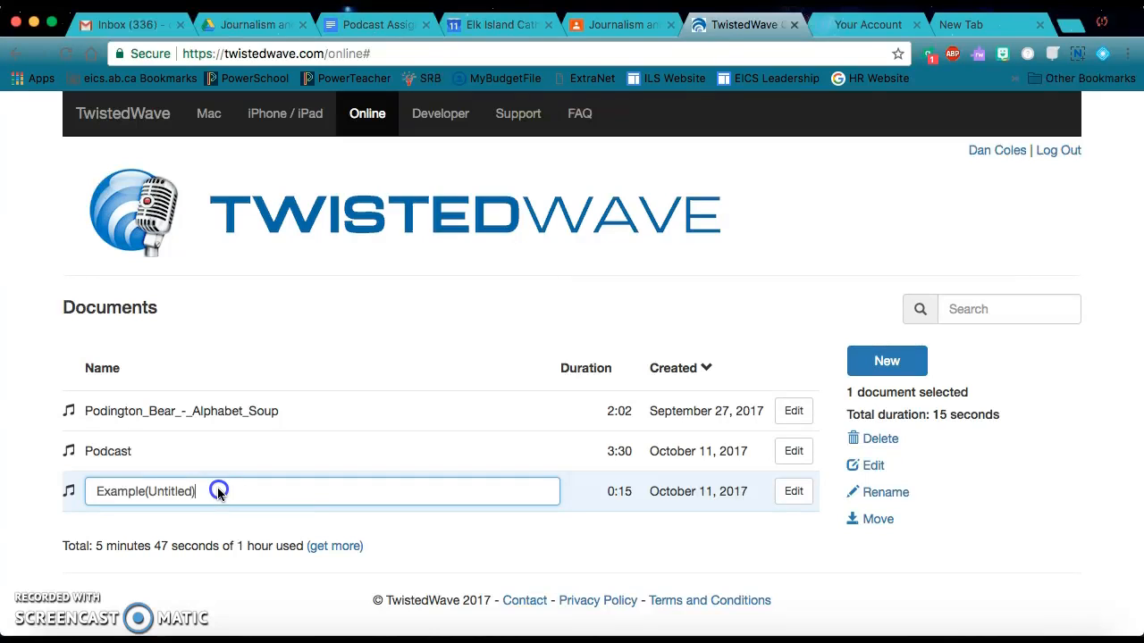
key("BackSpace")
key("BackSpace")
key("BackSpace")
key("BackSpace")
key("BackSpace")
key("BackSpace")
key("BackSpace")
key("BackSpace")
key("Return")
left_click(201, 490)
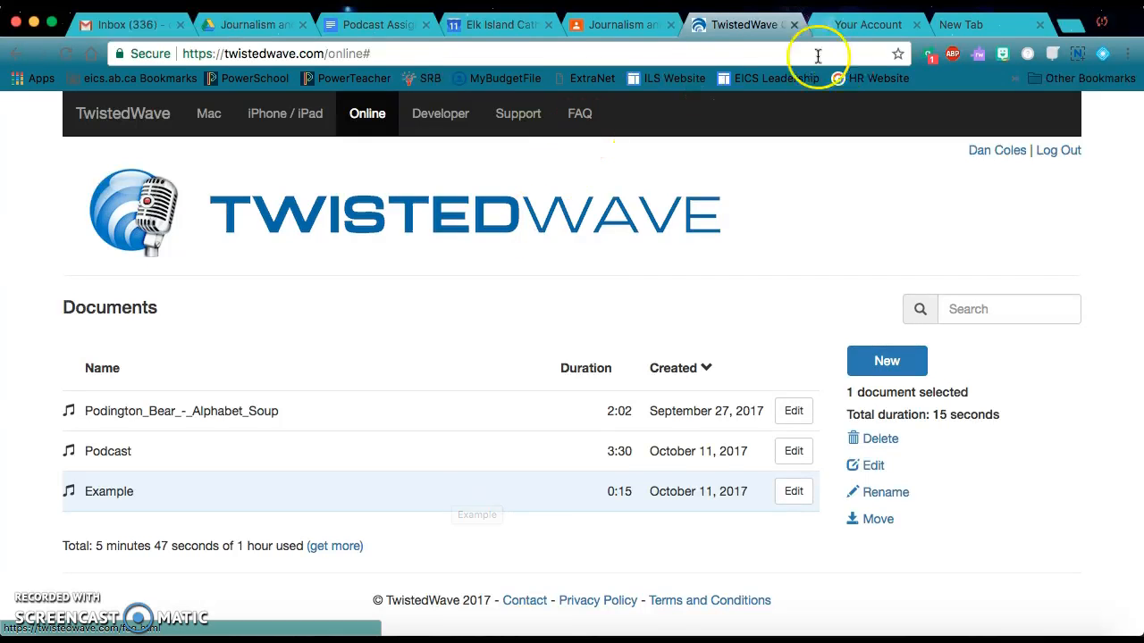
Switch to Google Classroom, open the freemusicarchive.org link from the Music and Sounds post, and show the Instrumental genre
left_click(618, 28)
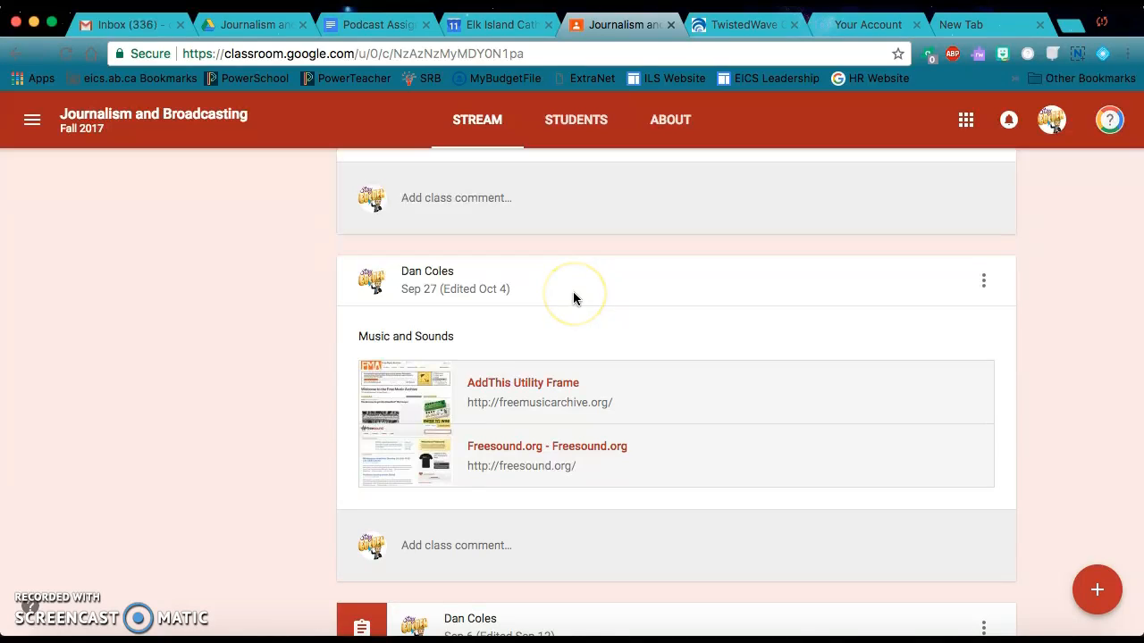
left_click(519, 384)
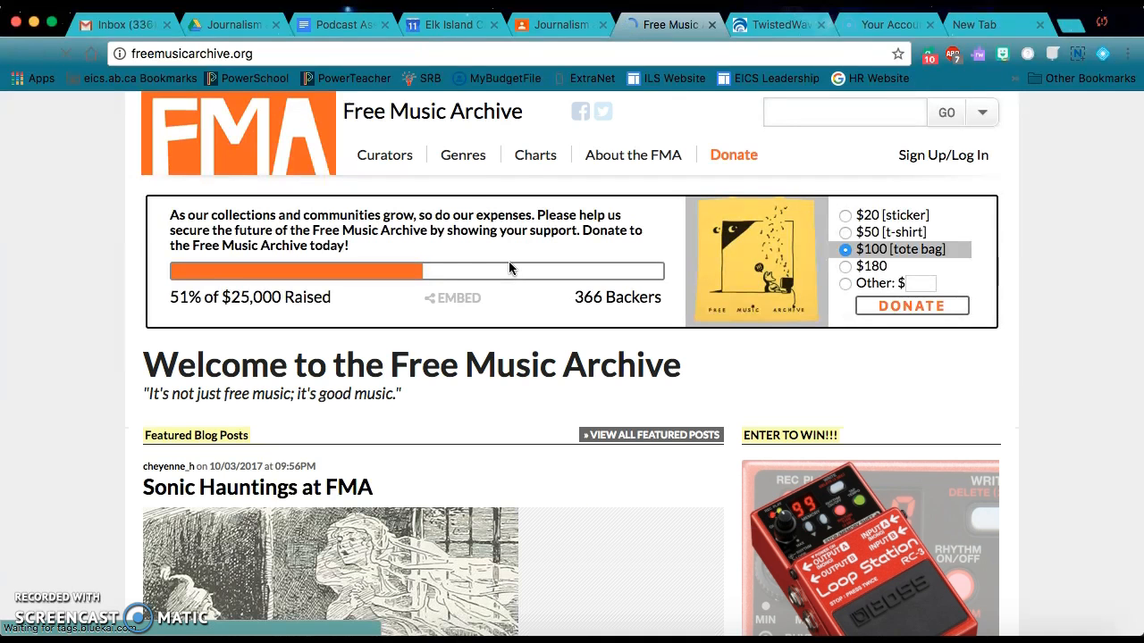
left_click(458, 161)
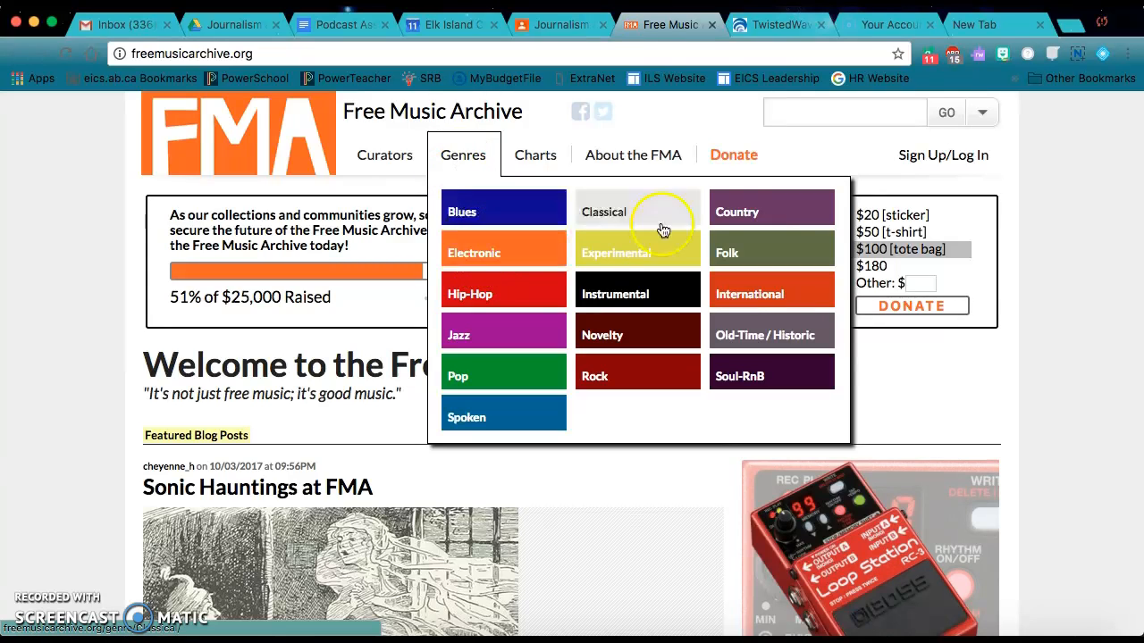
left_click(640, 299)
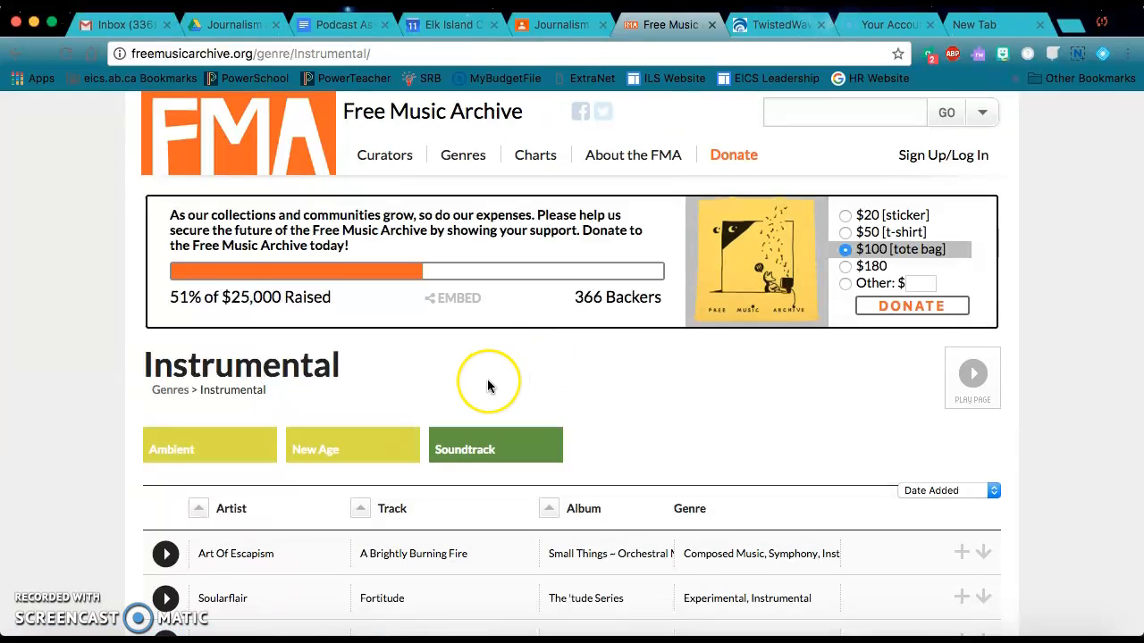
Preview Podington Bear's track "Building Time Lapse" in the Instrumental list and download it
scroll(487, 385, "down", 2)
scroll(487, 380, "down", 5)
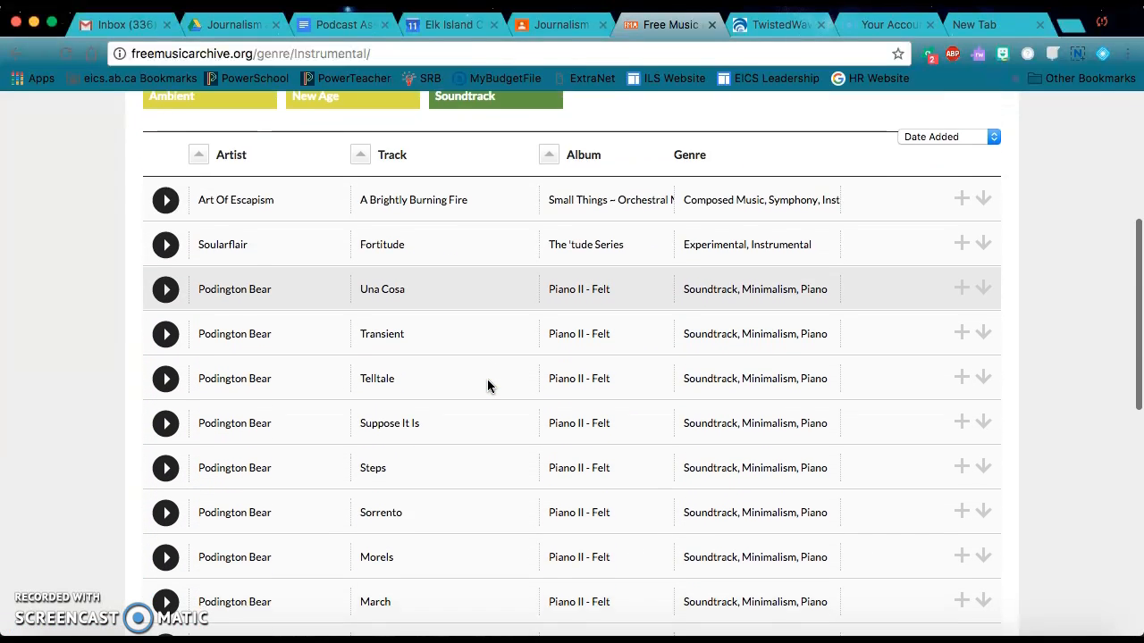
scroll(487, 385, "down", 1)
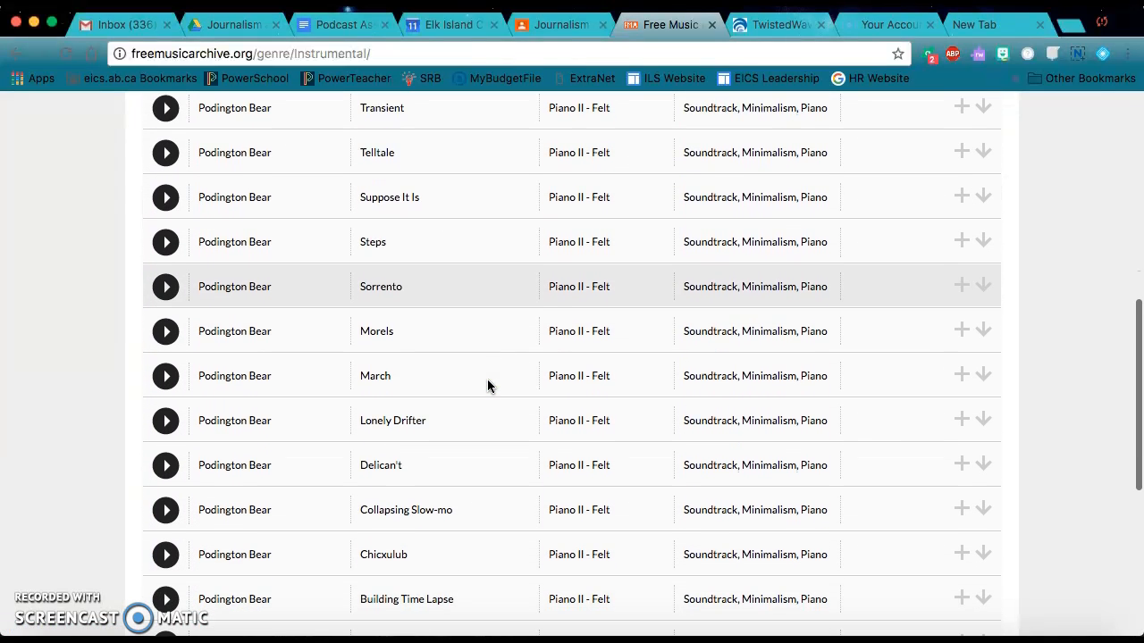
scroll(487, 385, "up", 1)
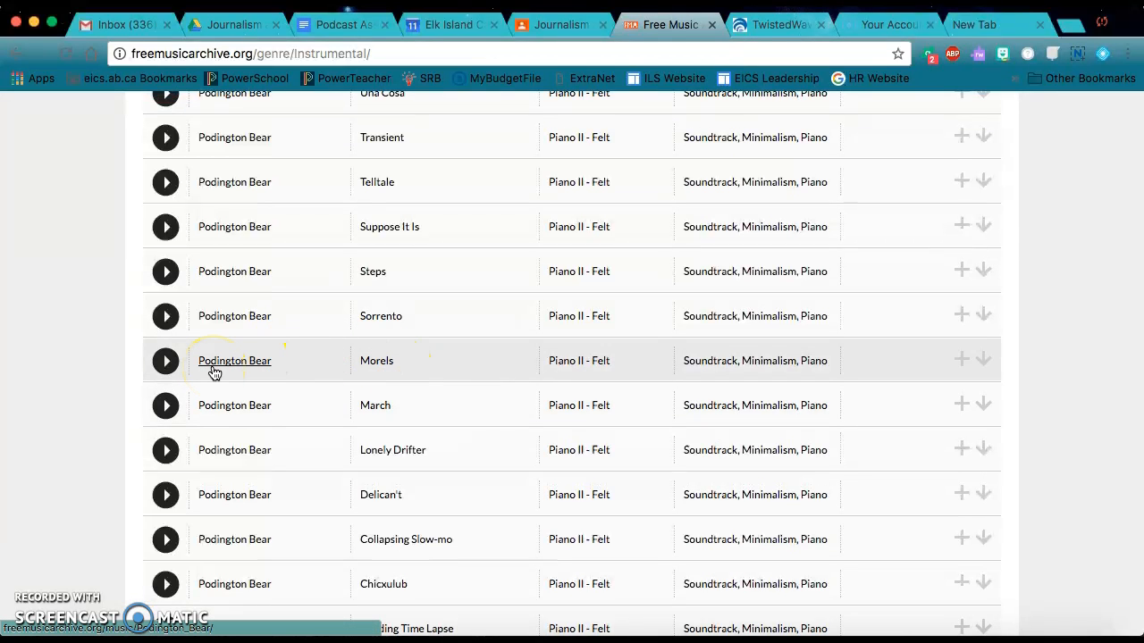
key("XF86AudioRaiseVolume")
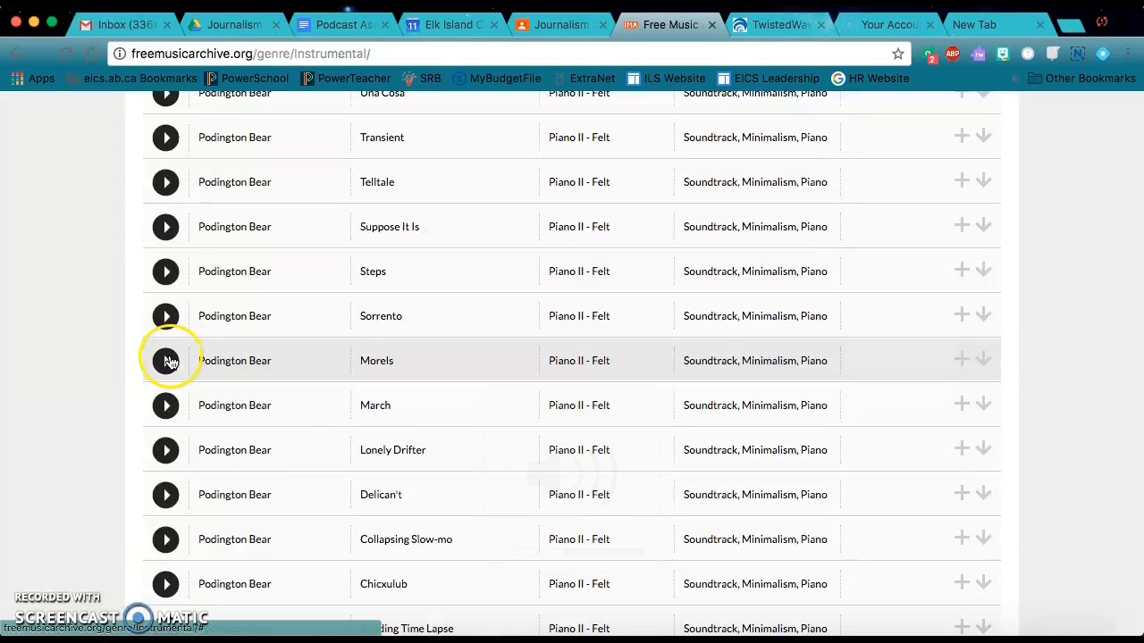
scroll(366, 436, "down", 5)
scroll(365, 436, "down", 6)
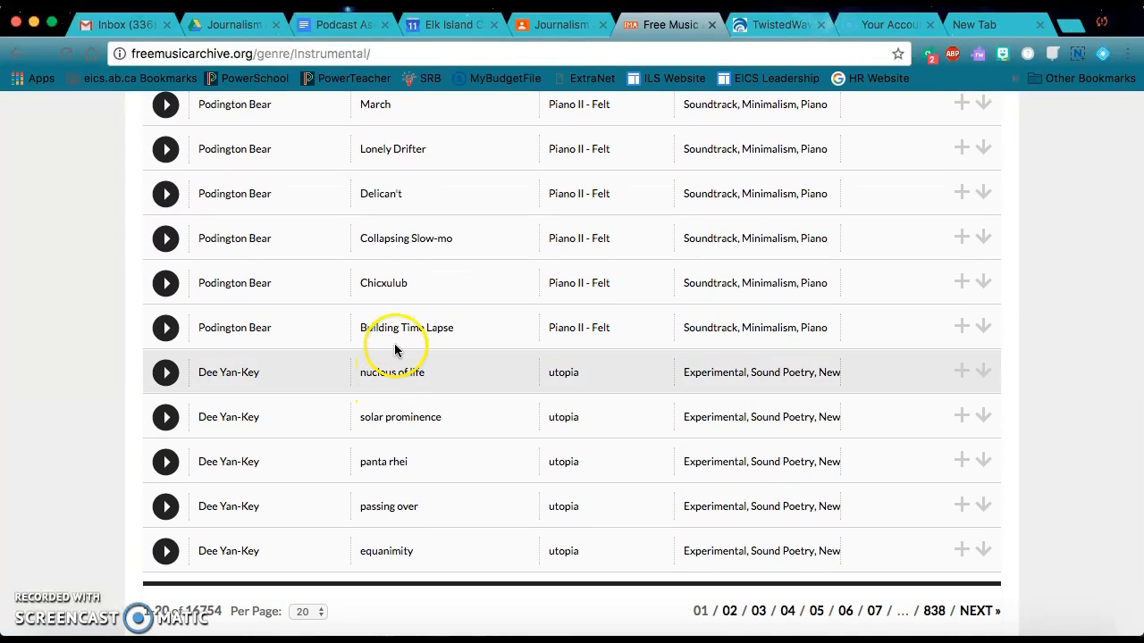
left_click(167, 329)
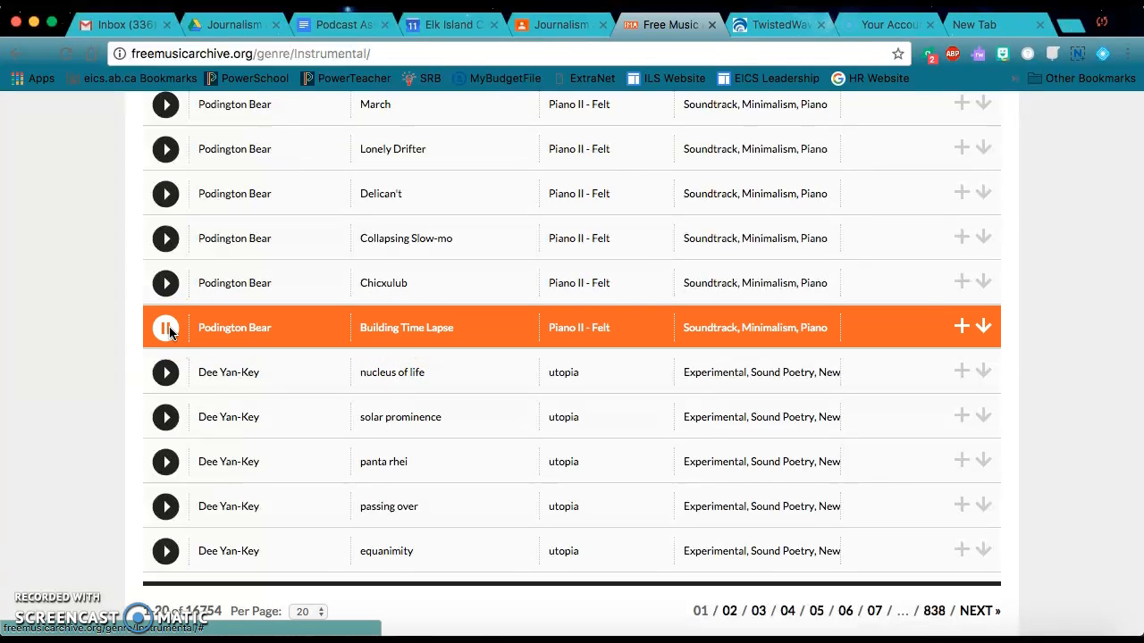
key("XF86AudioLowerVolume")
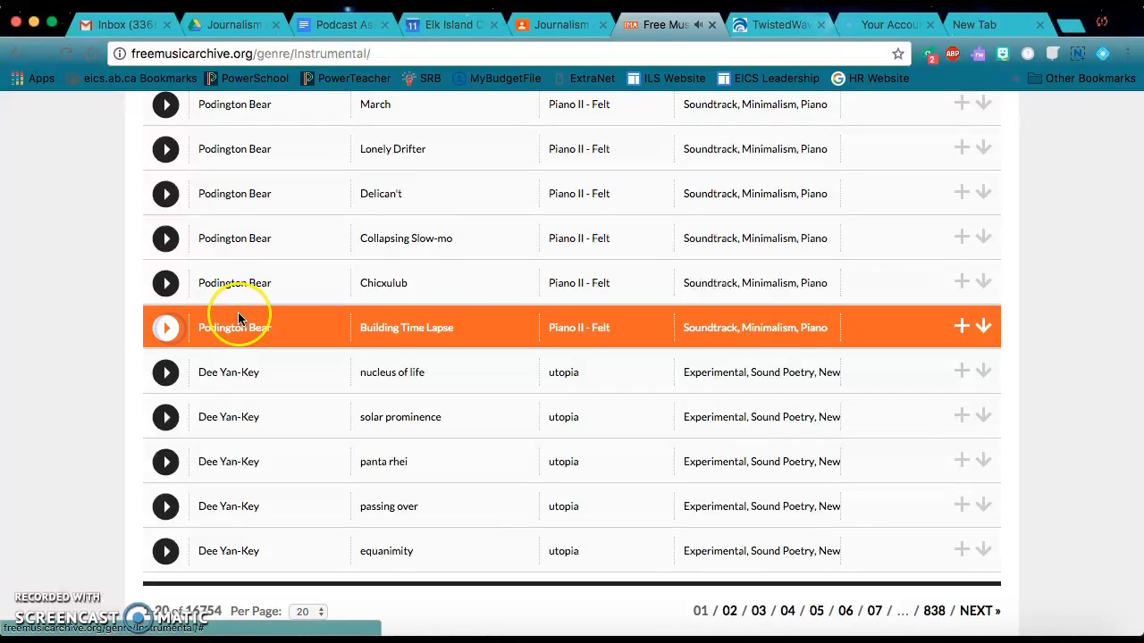
left_click(987, 328)
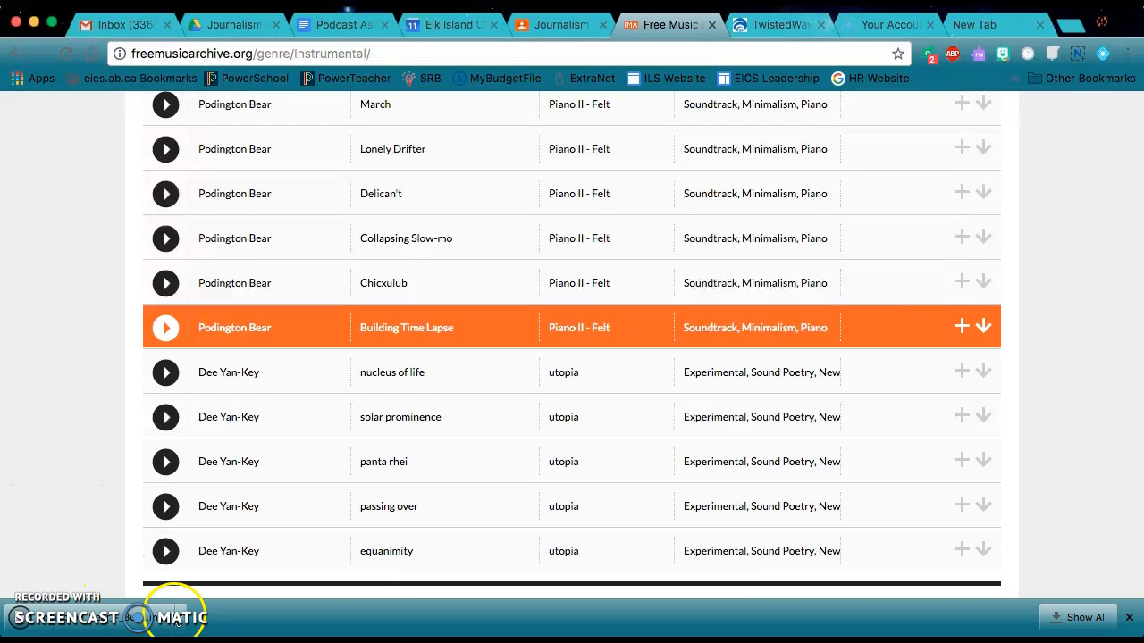
Switch to TwistedWave and upload Podington_Bear_-_Building_Time_Lapse.mp3 from Downloads as a new document, opening it in the editor without purchasing a subscription
left_click(774, 27)
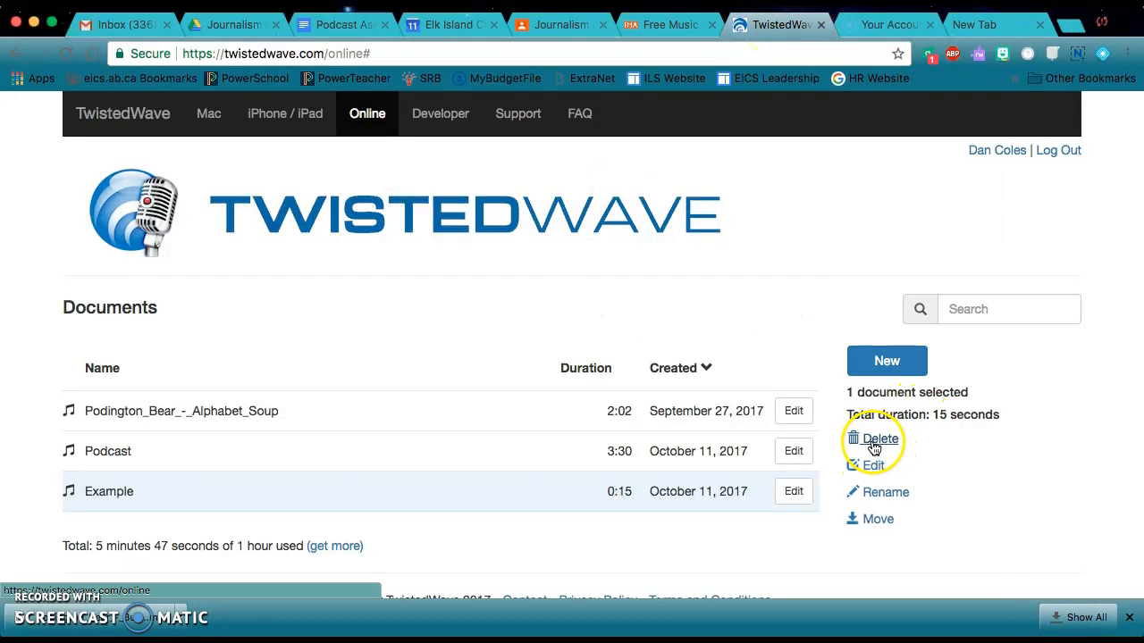
left_click(881, 369)
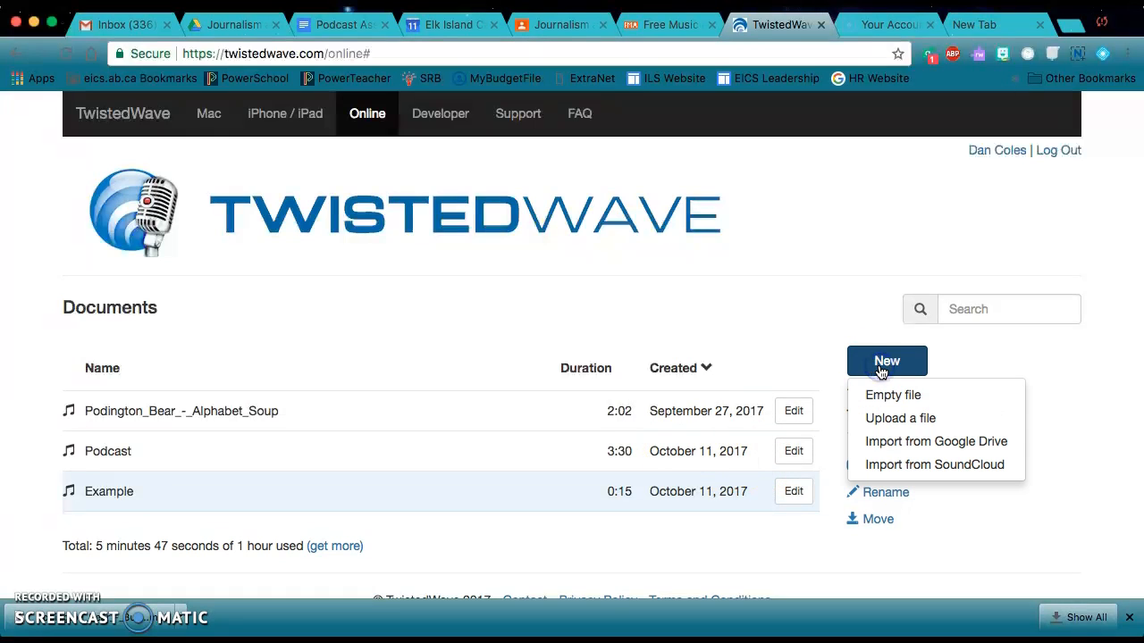
left_click(887, 419)
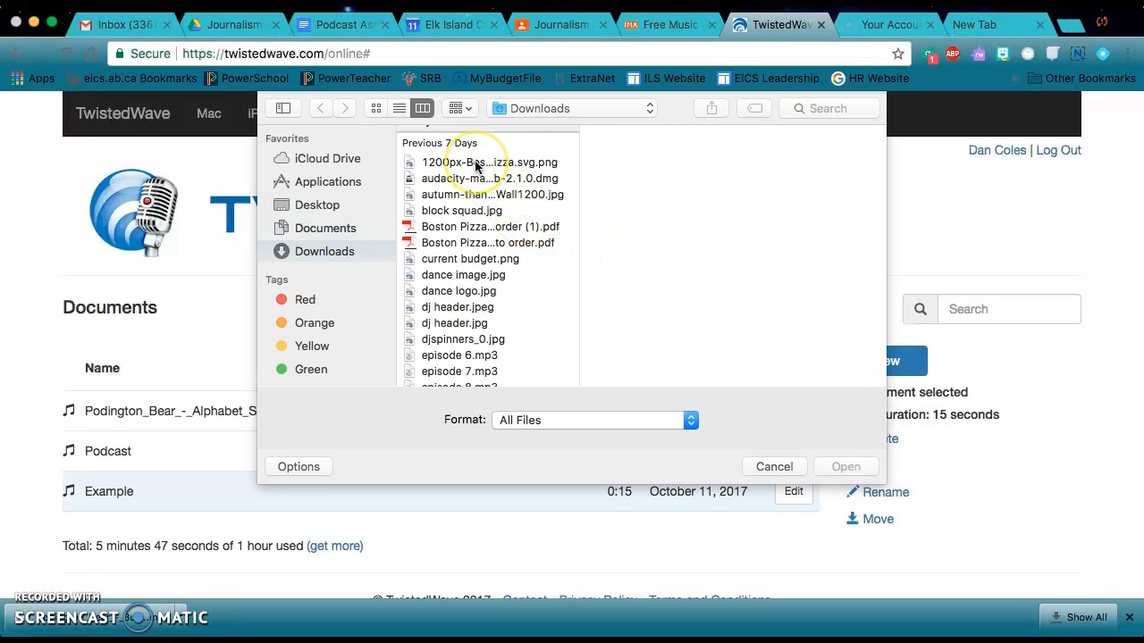
scroll(476, 167, "up", 2)
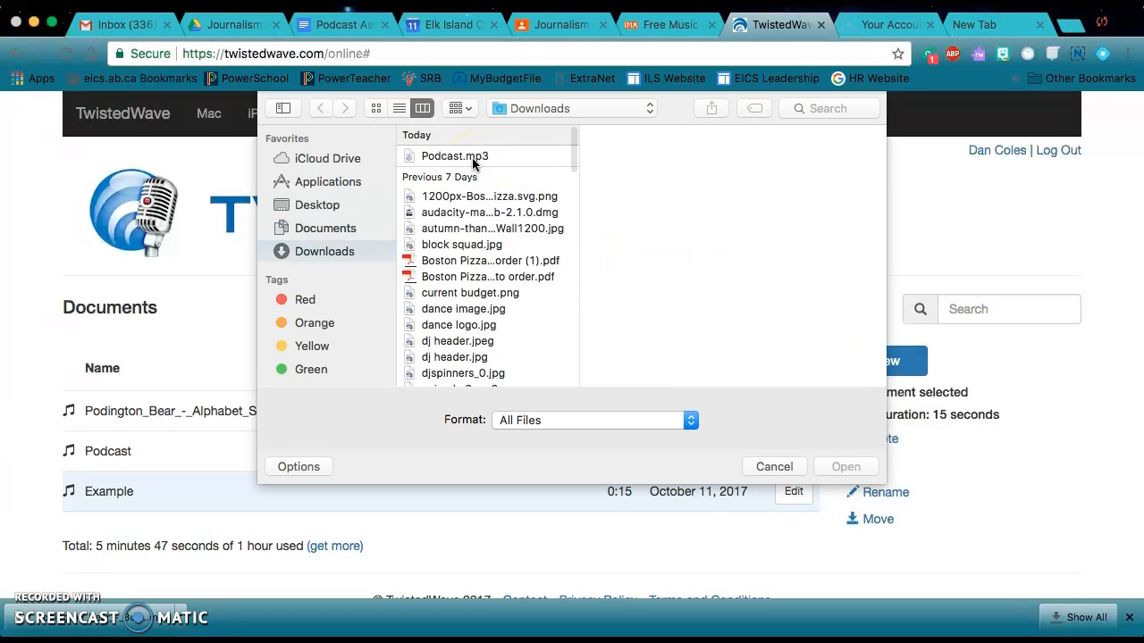
left_click(472, 159)
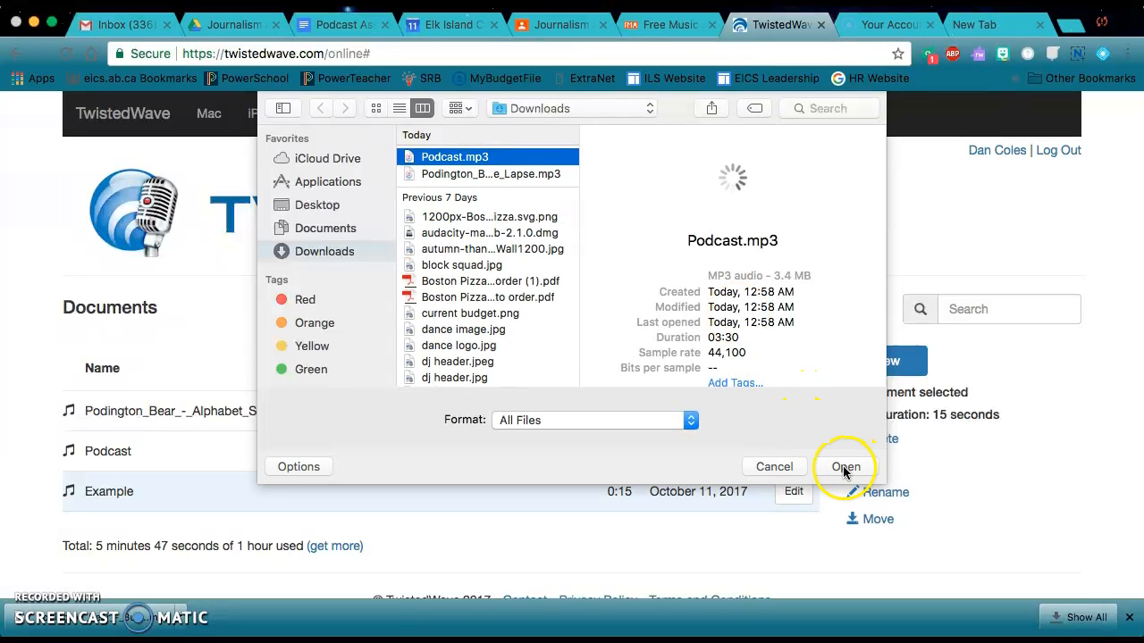
left_click(514, 174)
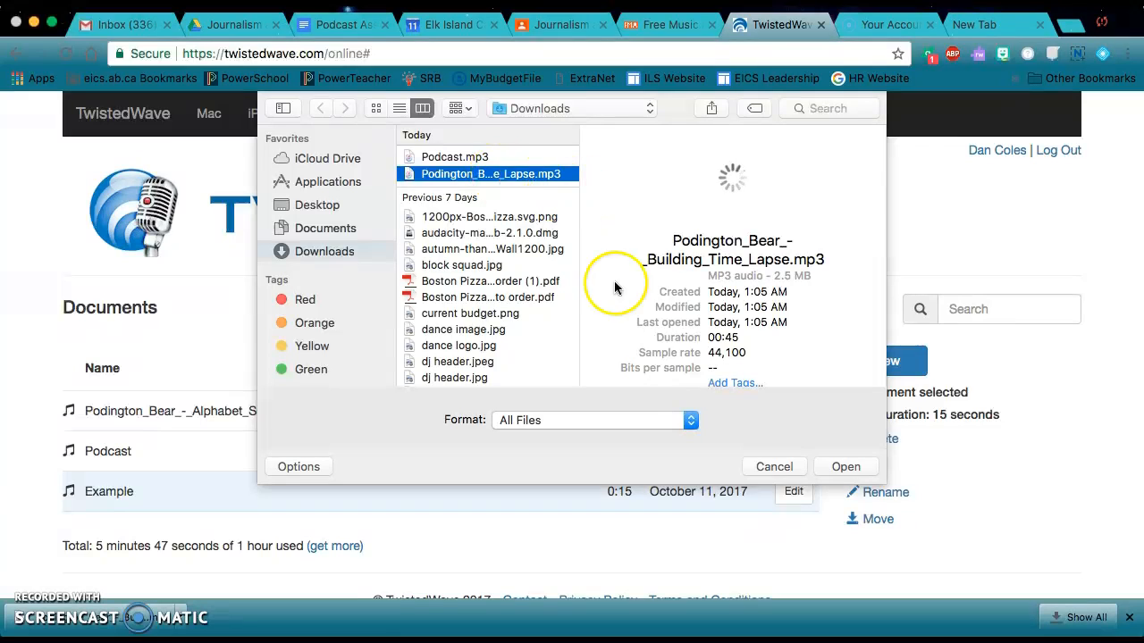
left_click(846, 467)
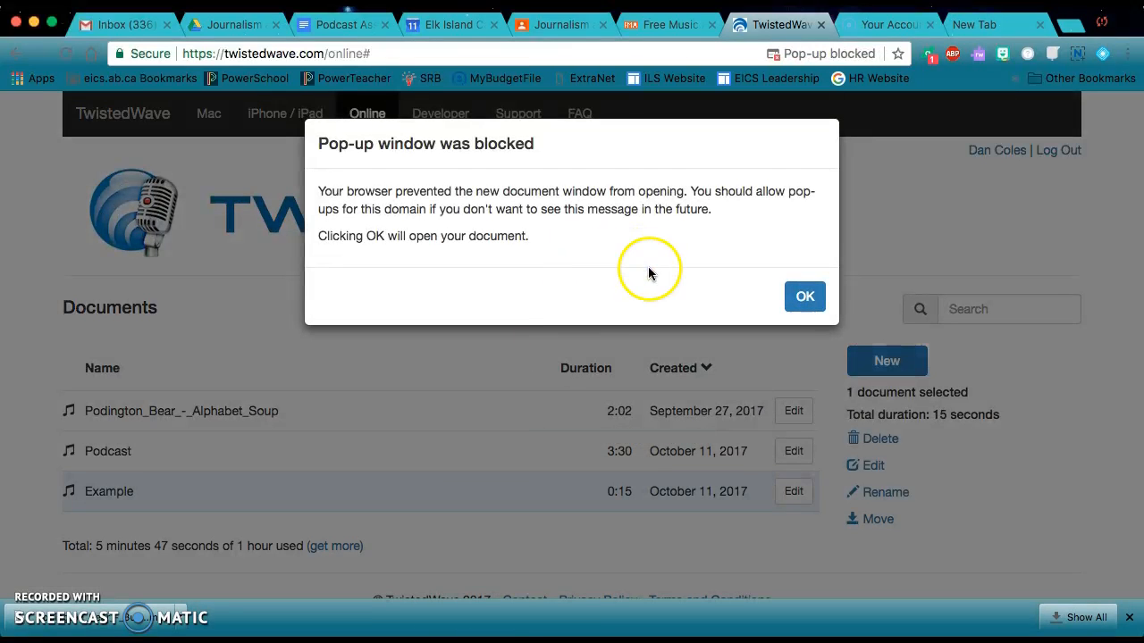
left_click(803, 297)
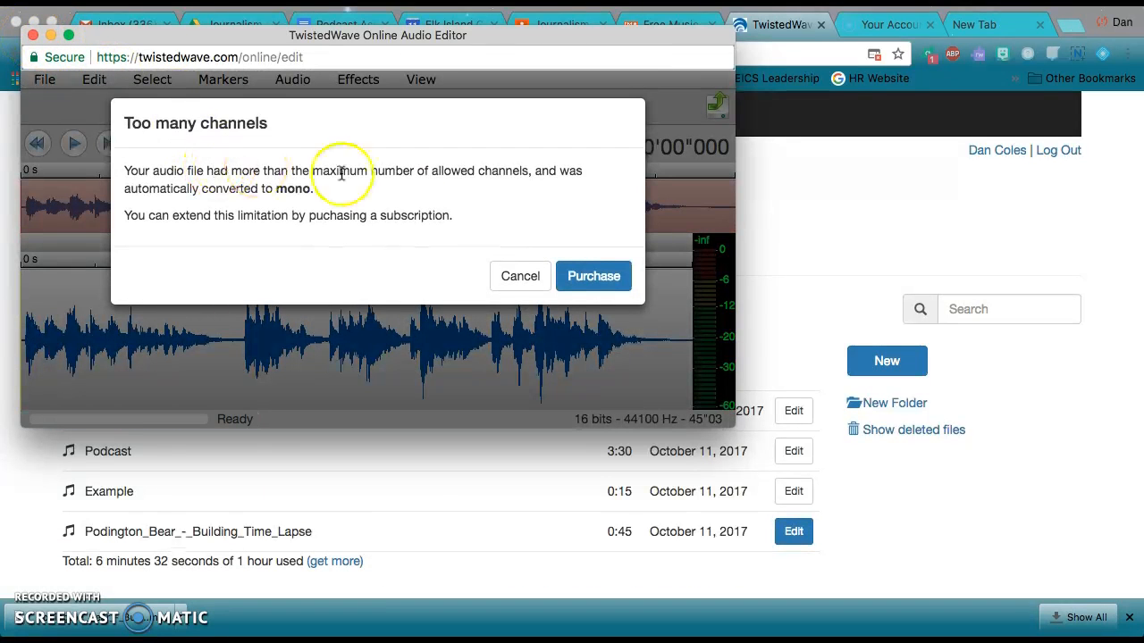
left_click(516, 278)
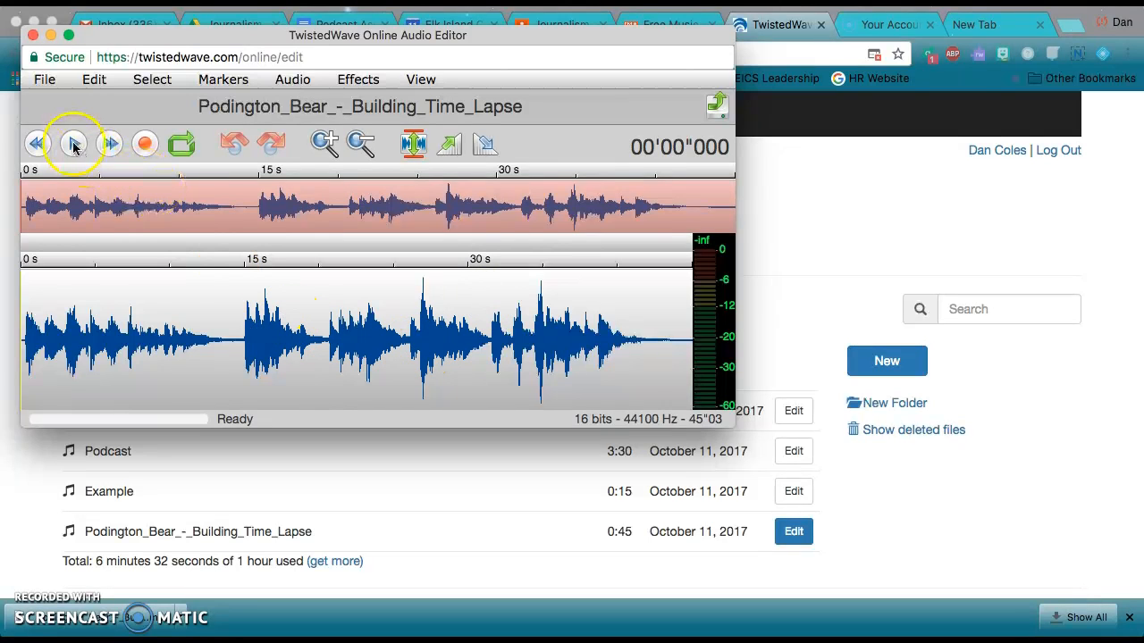
Preview the Building Time Lapse track, copy its opening section of about 14 seconds, and close its editor
left_click(75, 146)
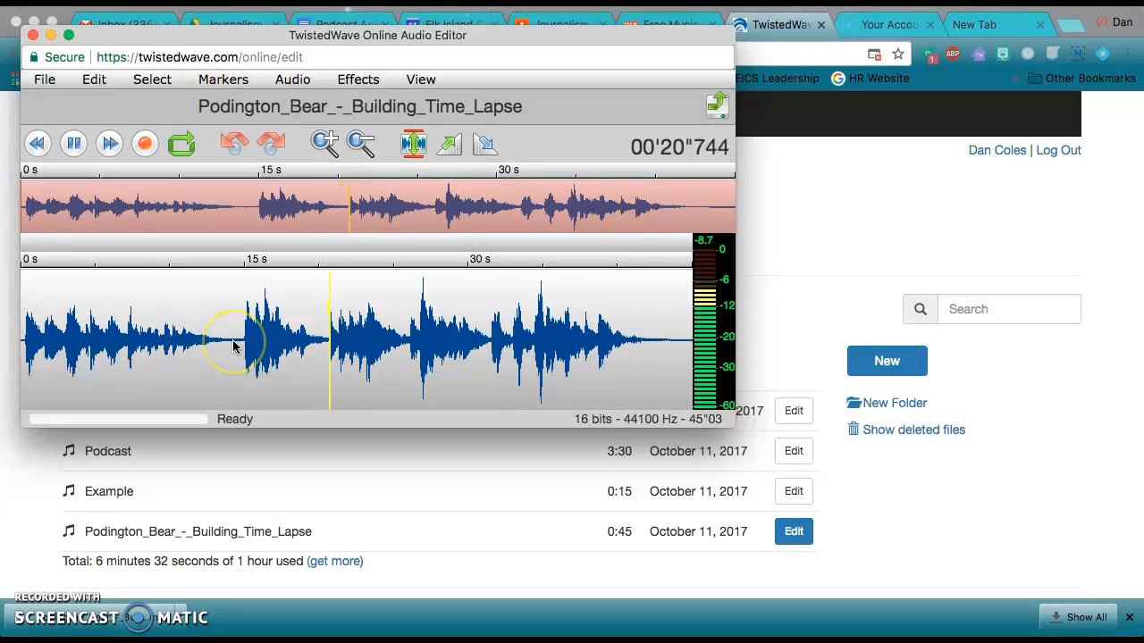
left_click(73, 144)
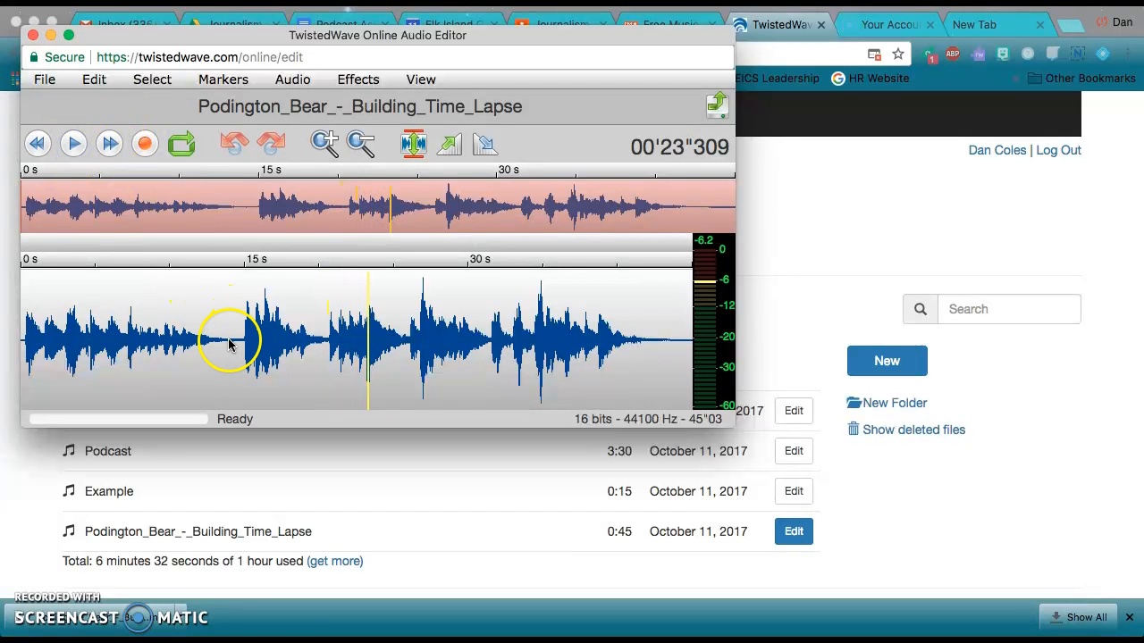
left_click_drag(230, 346, 18, 367)
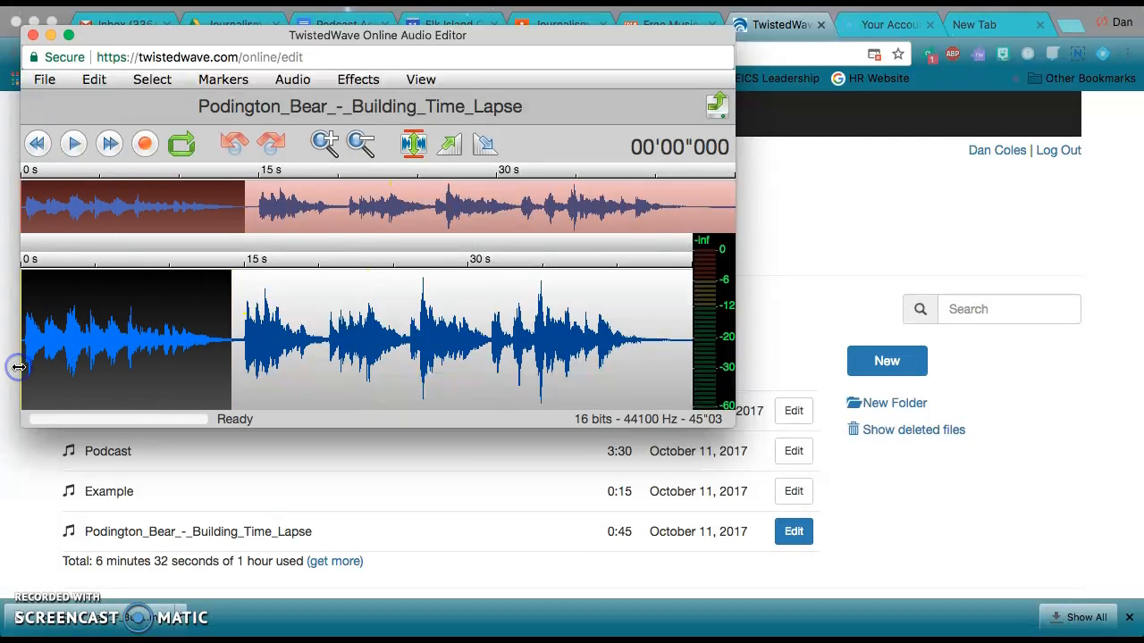
left_click(94, 80)
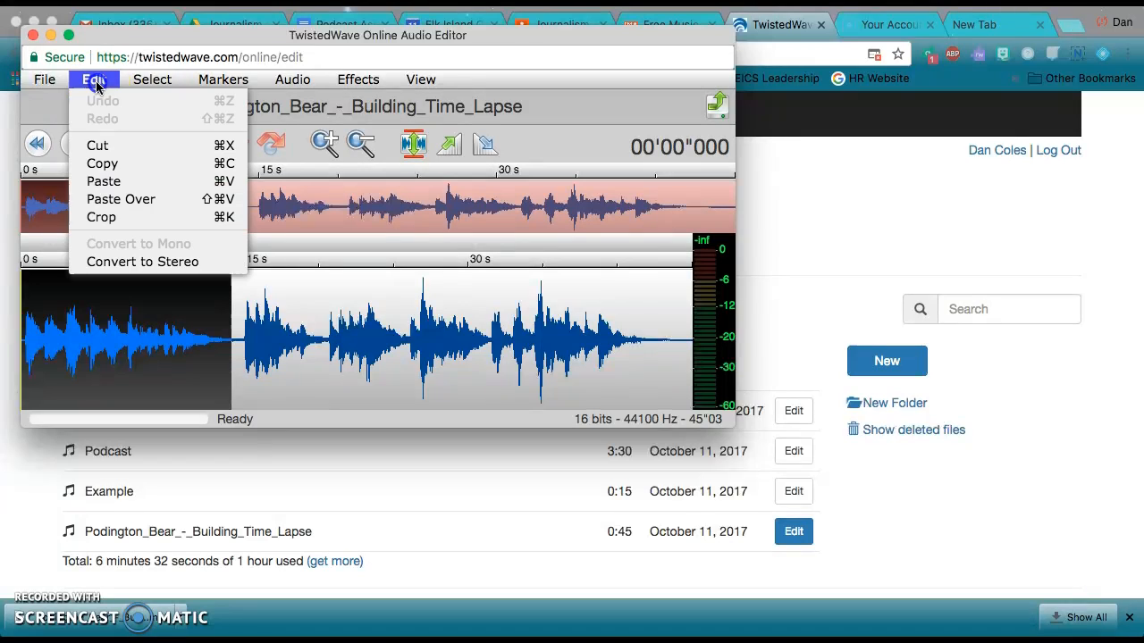
left_click(110, 165)
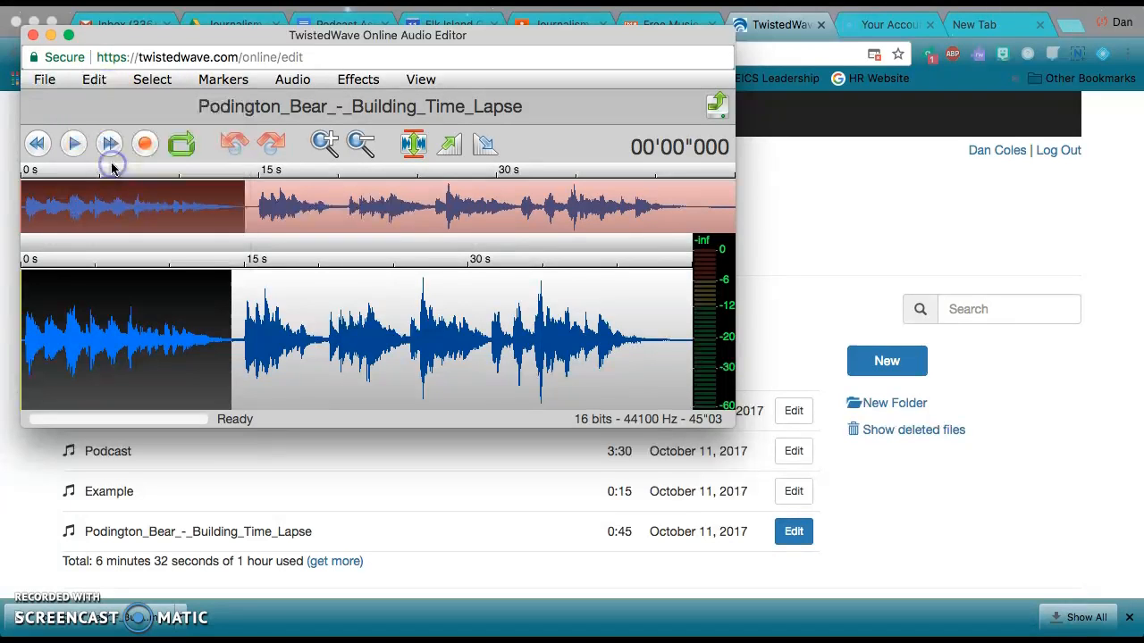
left_click(32, 38)
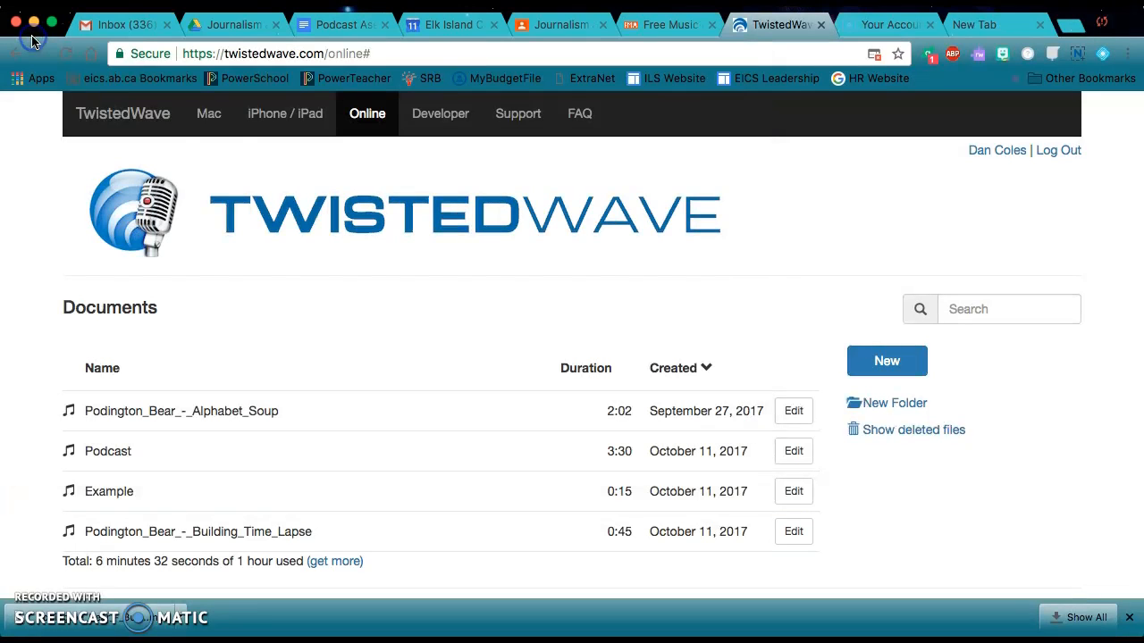
Open the Example recording for editing and paste the copied music at the very start, before the speech
double_click(368, 496)
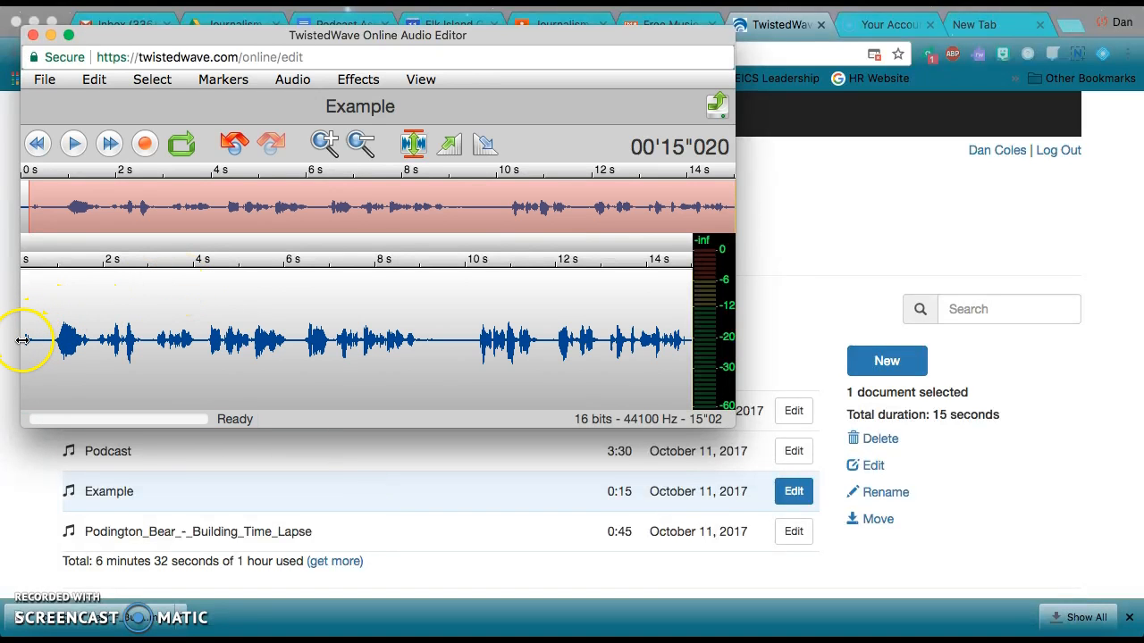
left_click(25, 341)
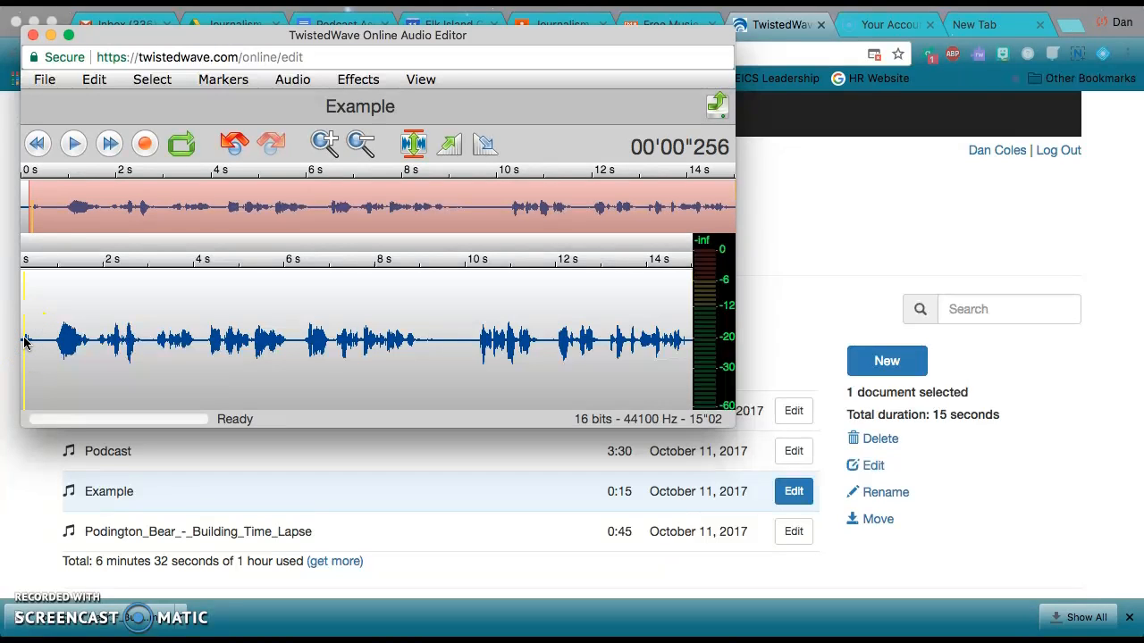
left_click_drag(25, 342, 20, 341)
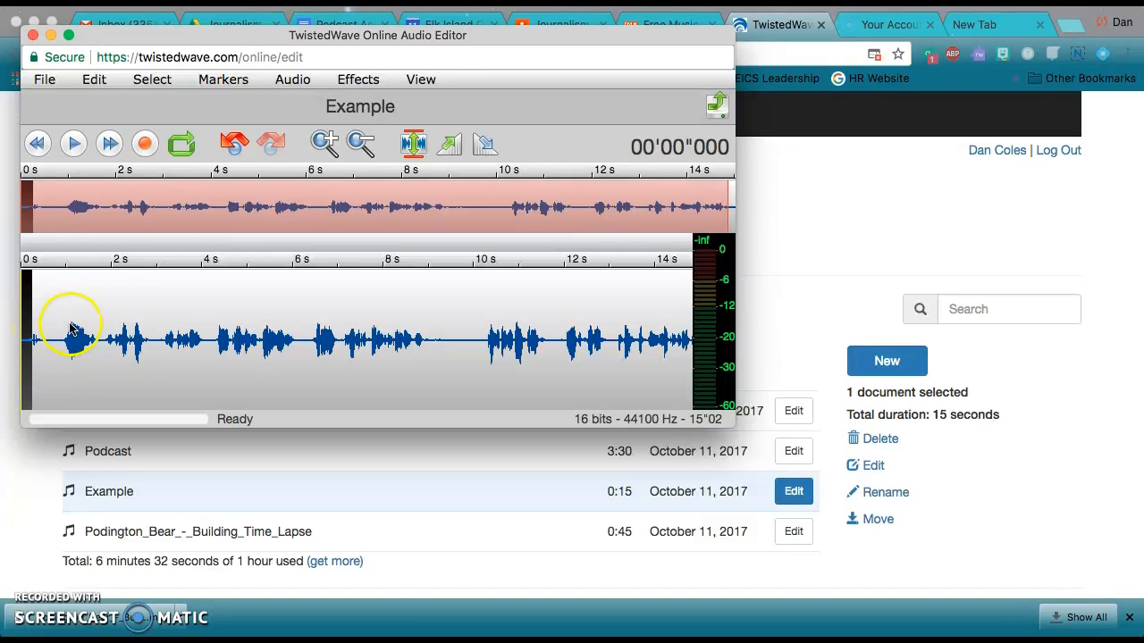
left_click(165, 82)
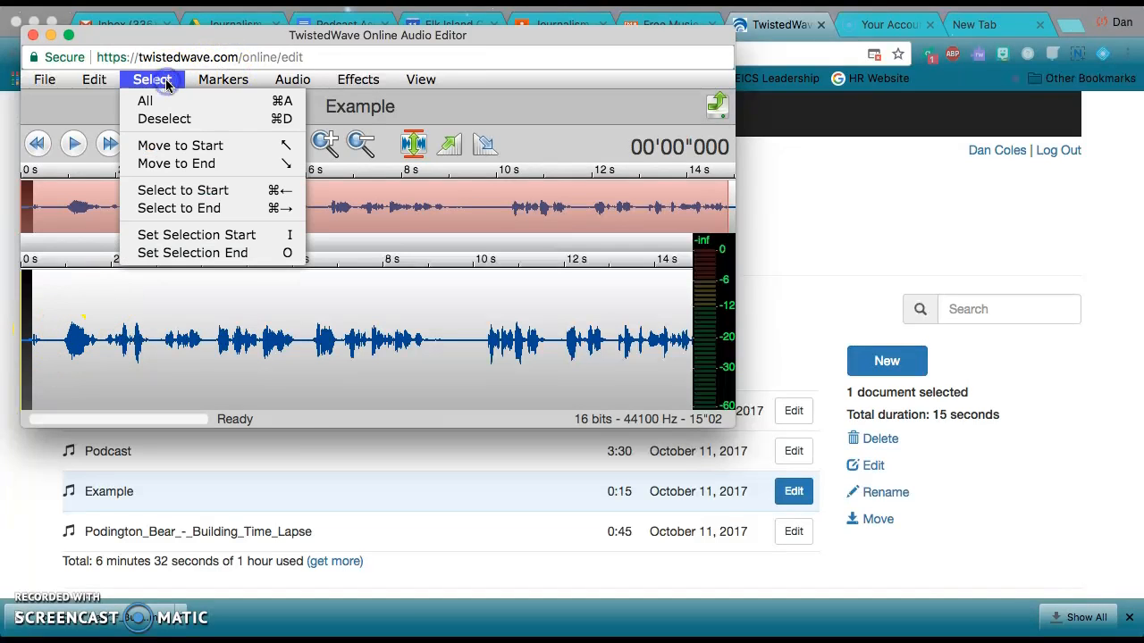
left_click(180, 152)
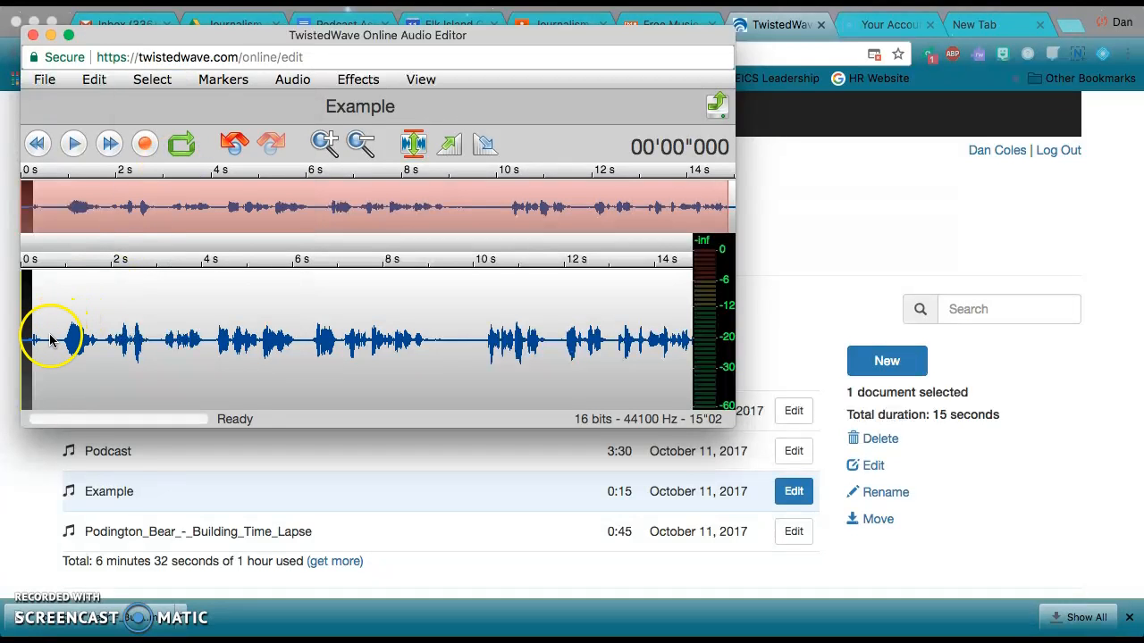
left_click(49, 337)
left_click(154, 81)
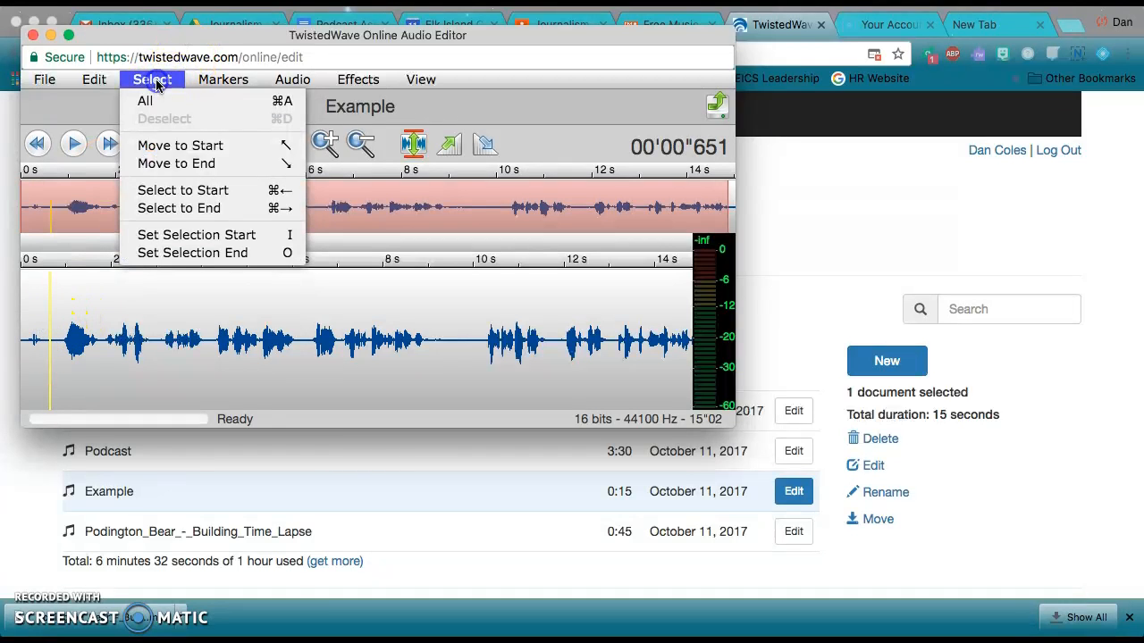
left_click(177, 145)
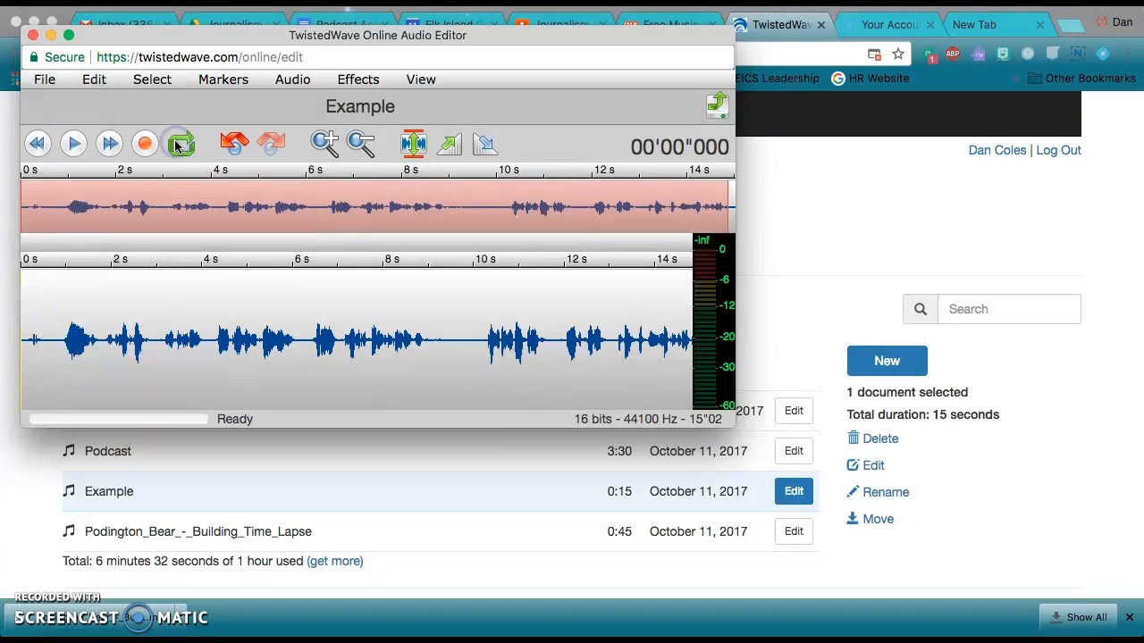
left_click(100, 83)
left_click(100, 179)
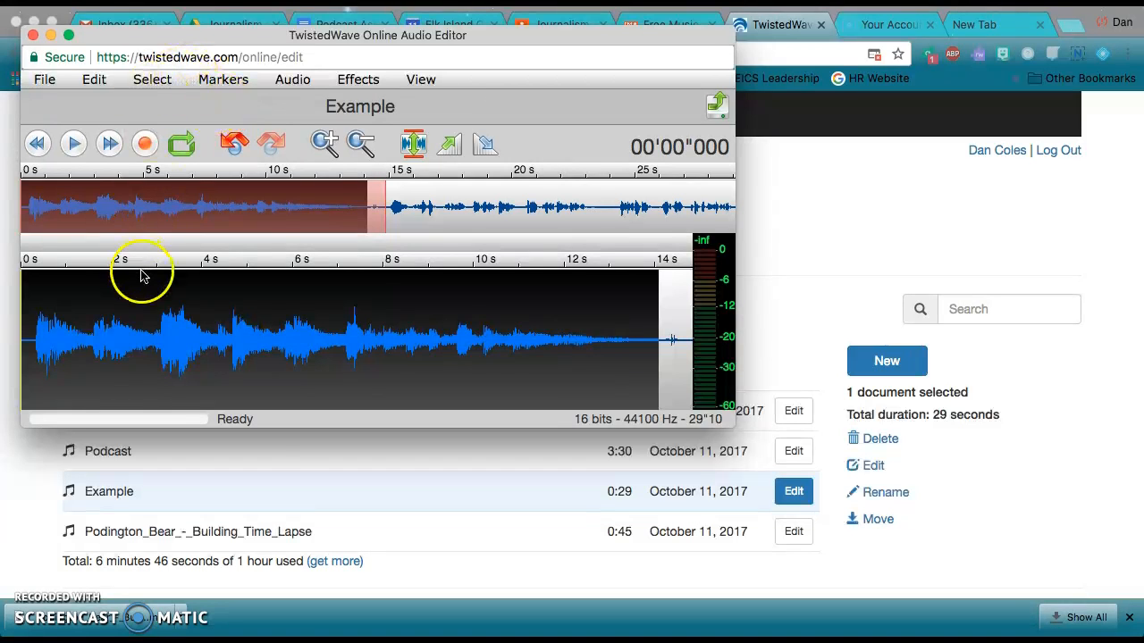
Play back Example from the start to check how the intro music leads into the speech, and pause playback
left_click(123, 340)
left_click(25, 344)
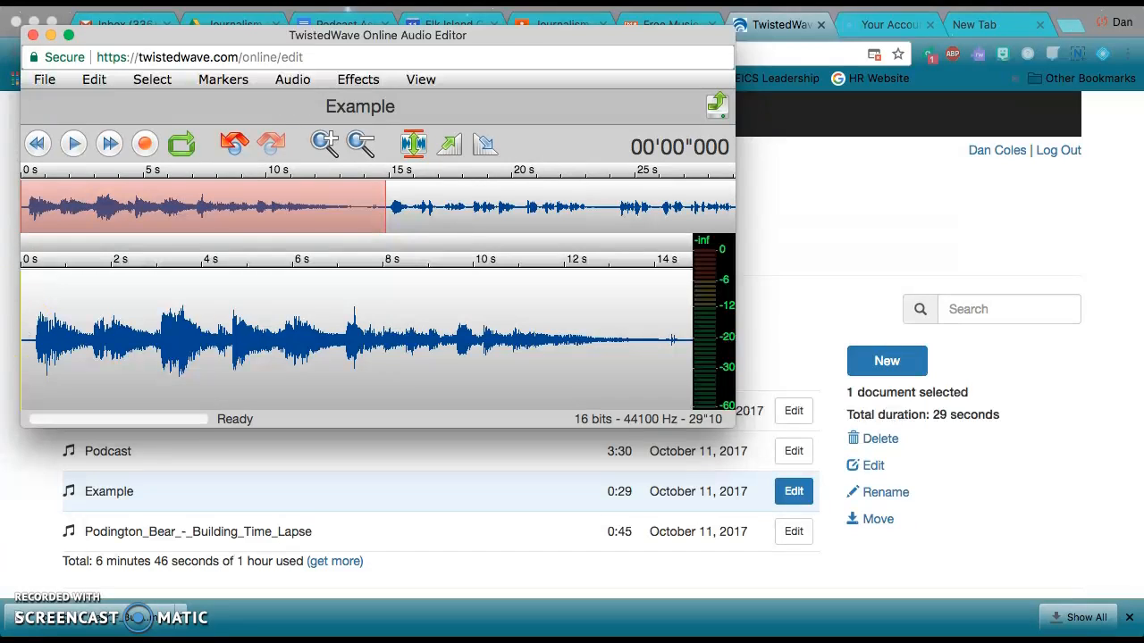
left_click(72, 145)
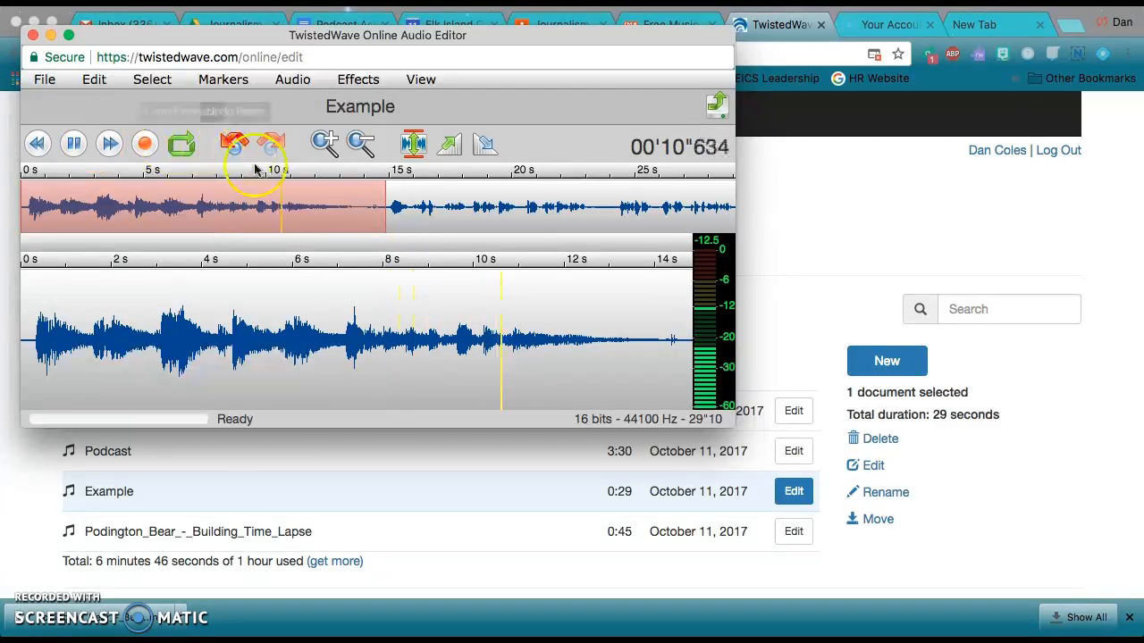
left_click(487, 378)
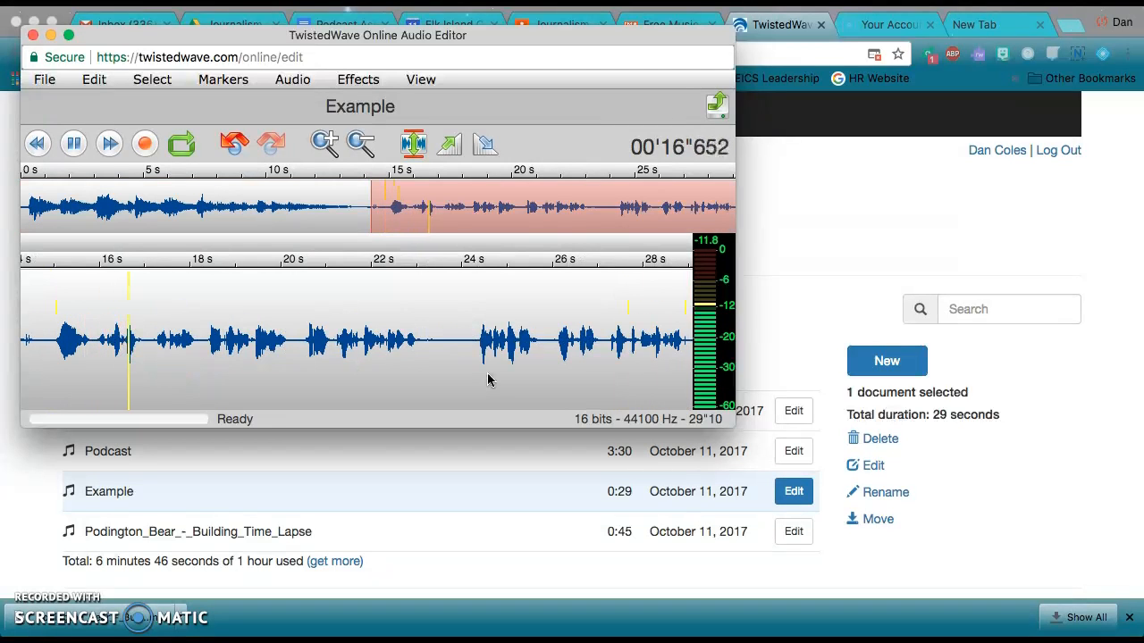
left_click(74, 146)
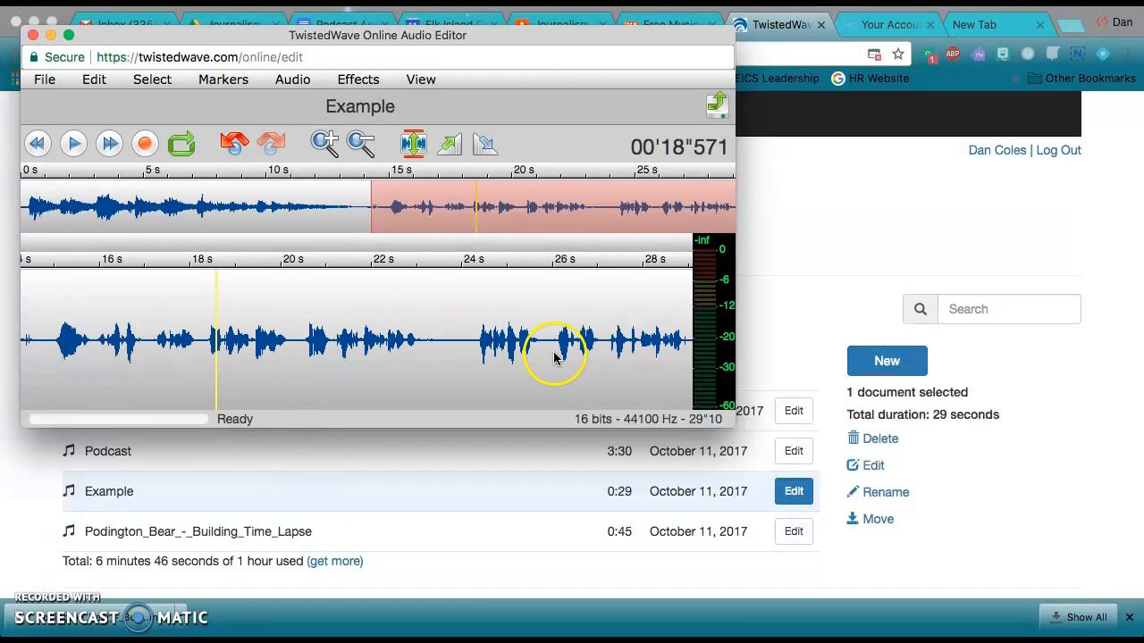
Paste the copied music at the very end of Example as an outro and close the editor
left_click(152, 80)
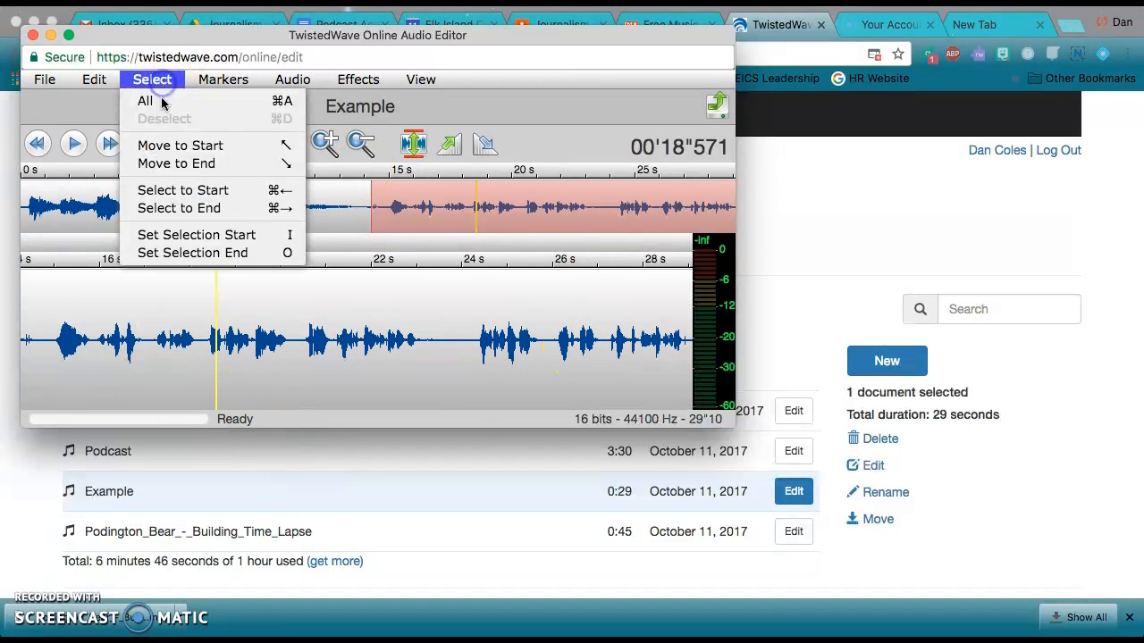
left_click(178, 163)
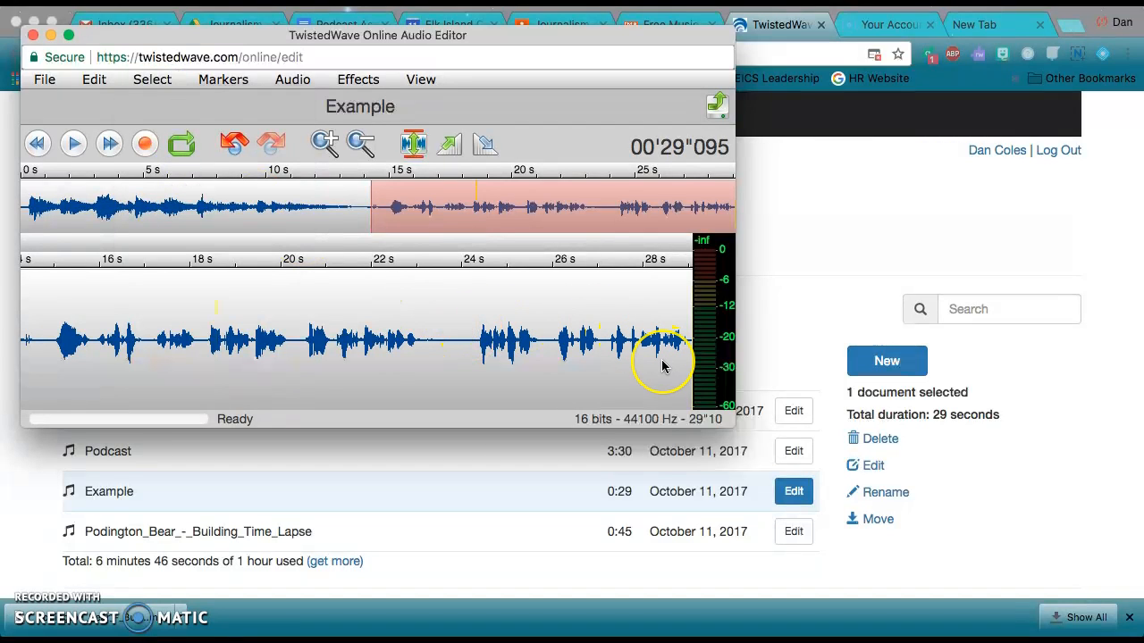
left_click(95, 79)
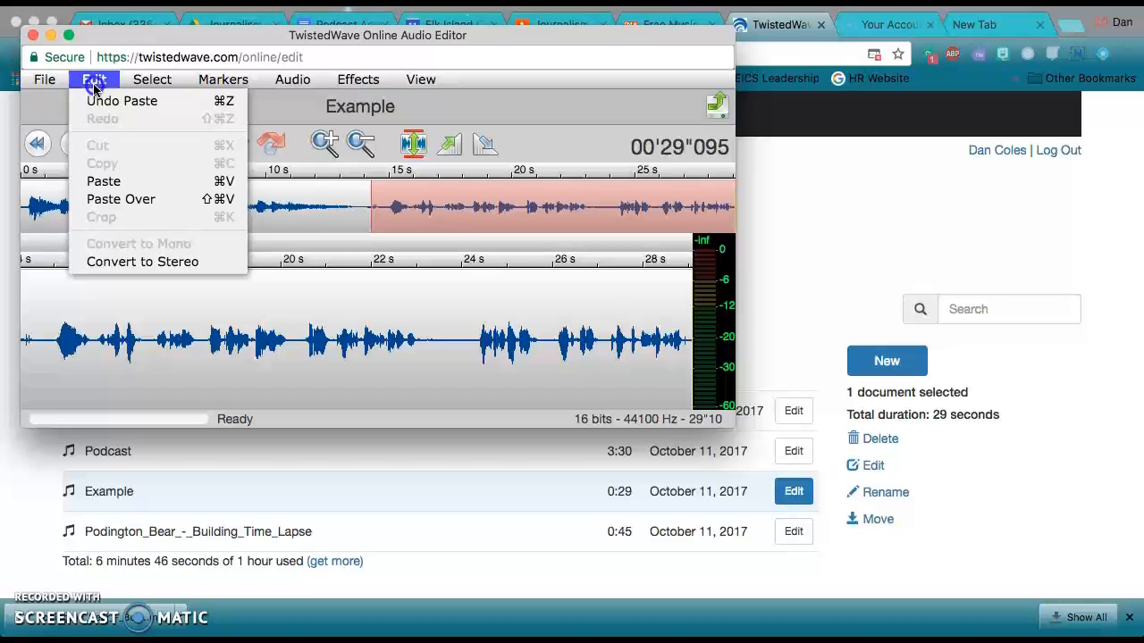
left_click(105, 181)
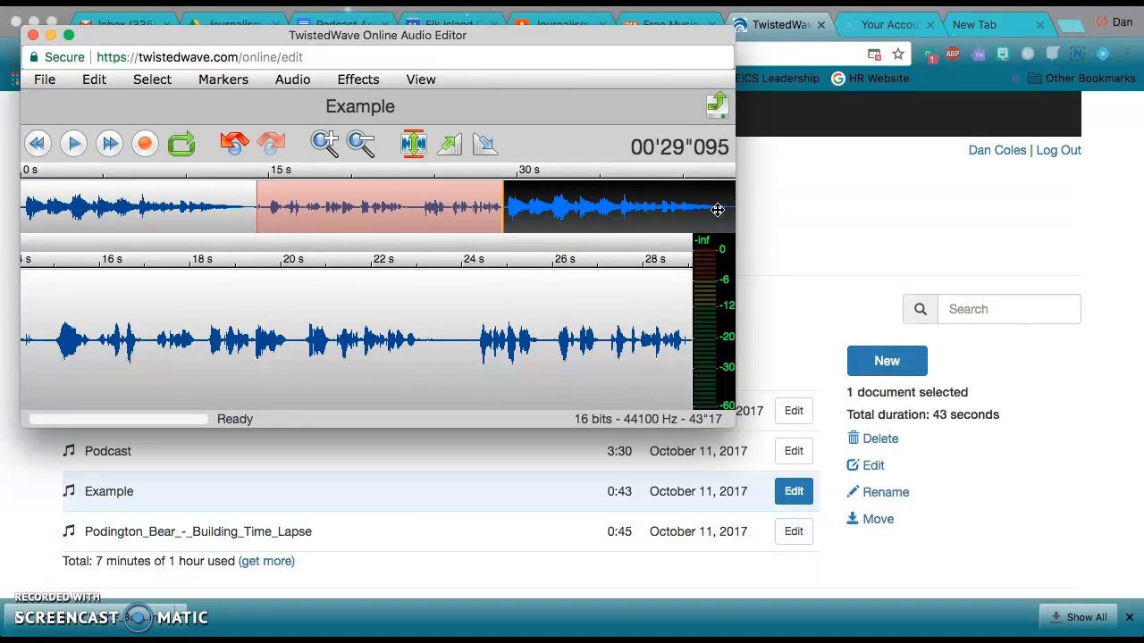
left_click(33, 35)
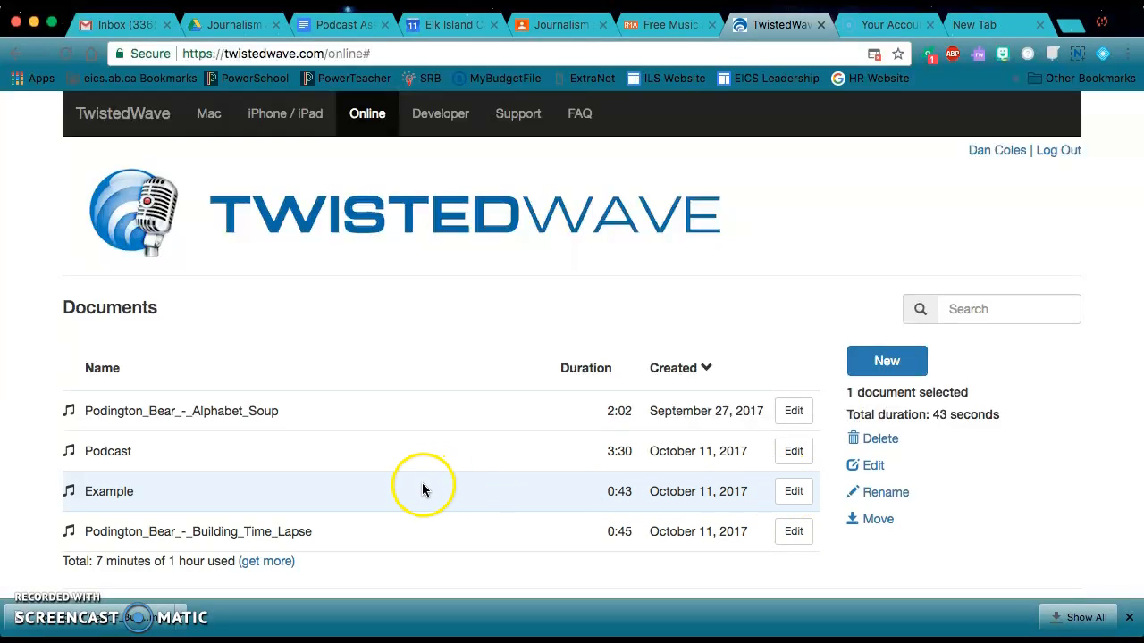
Reopen Example, download the whole recording as MP3 audio at 128 kbps with the title Example, and close the editor
left_click(791, 494)
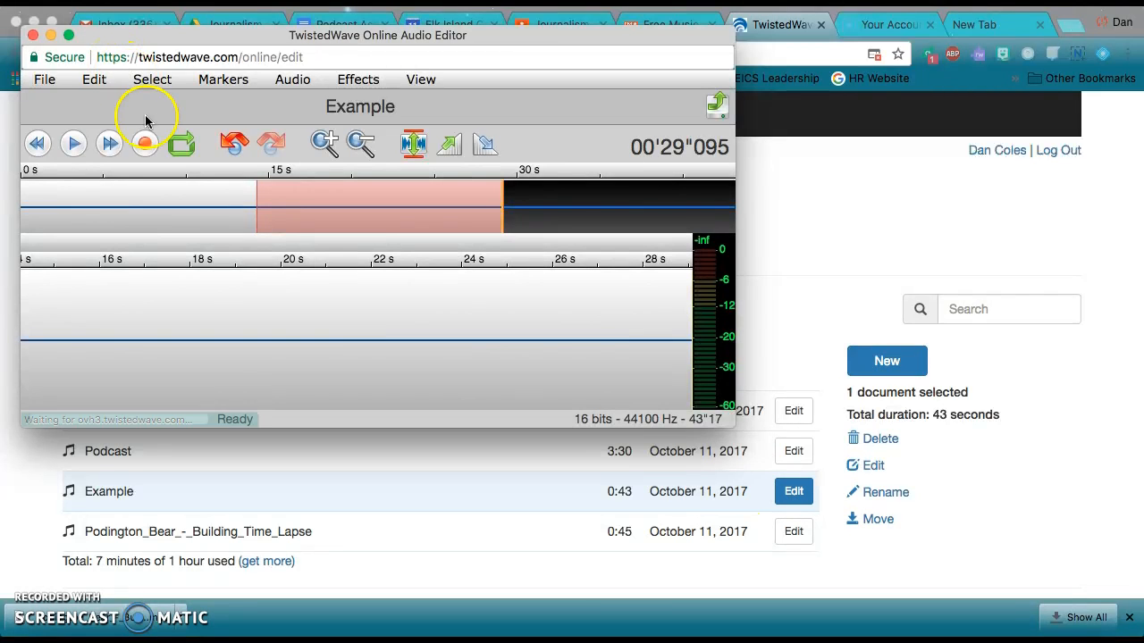
left_click(48, 84)
left_click(49, 85)
left_click(48, 84)
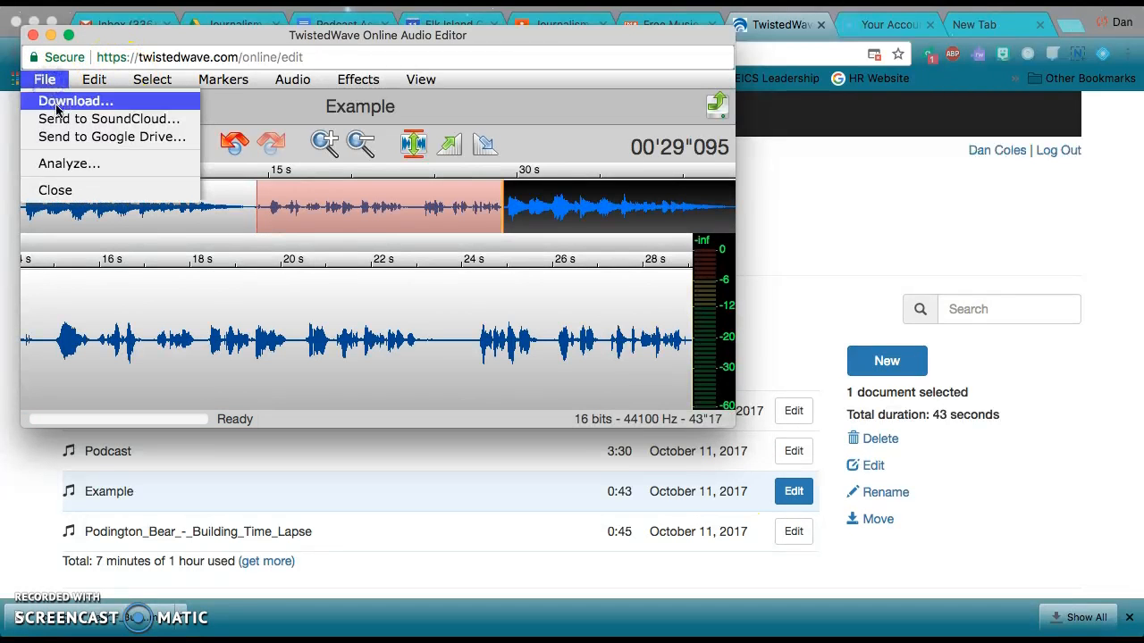
left_click(57, 103)
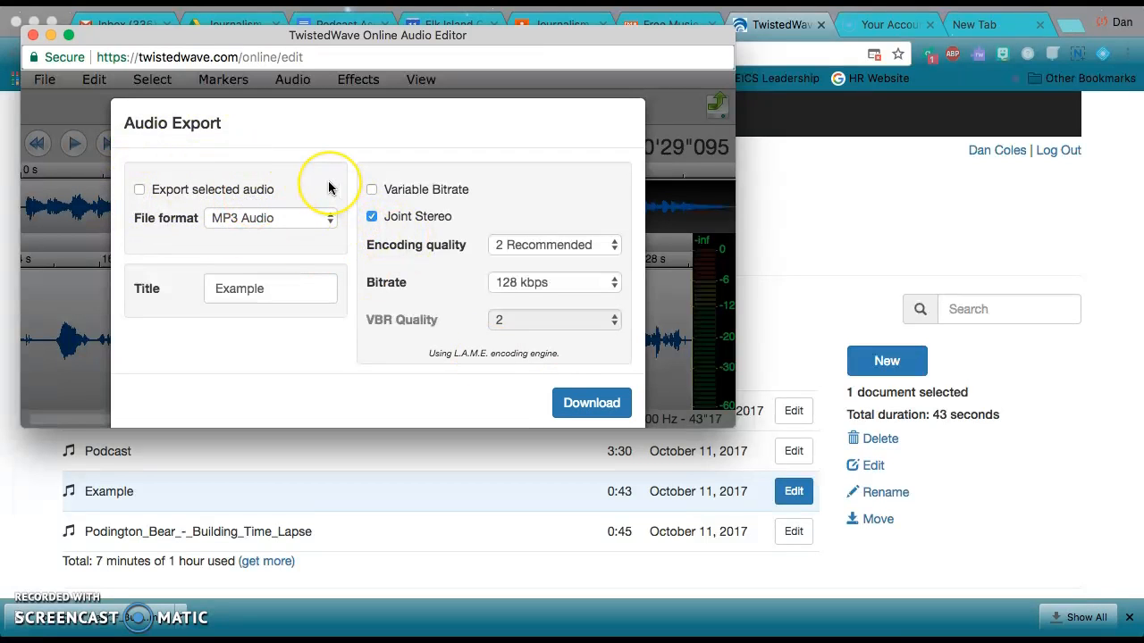
left_click(586, 406)
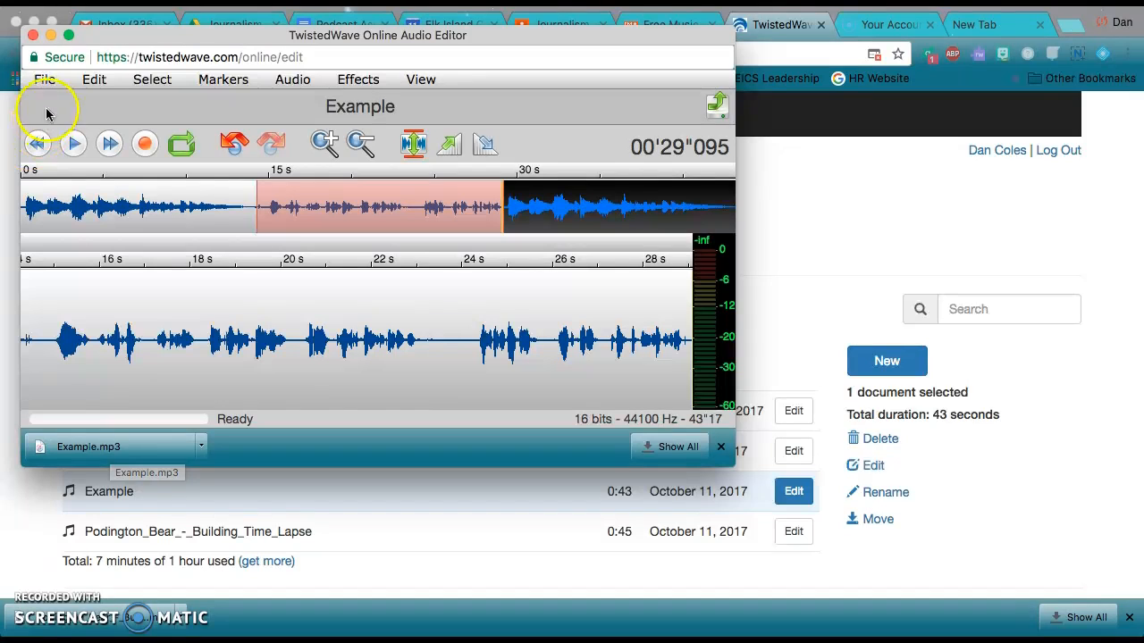
left_click(33, 36)
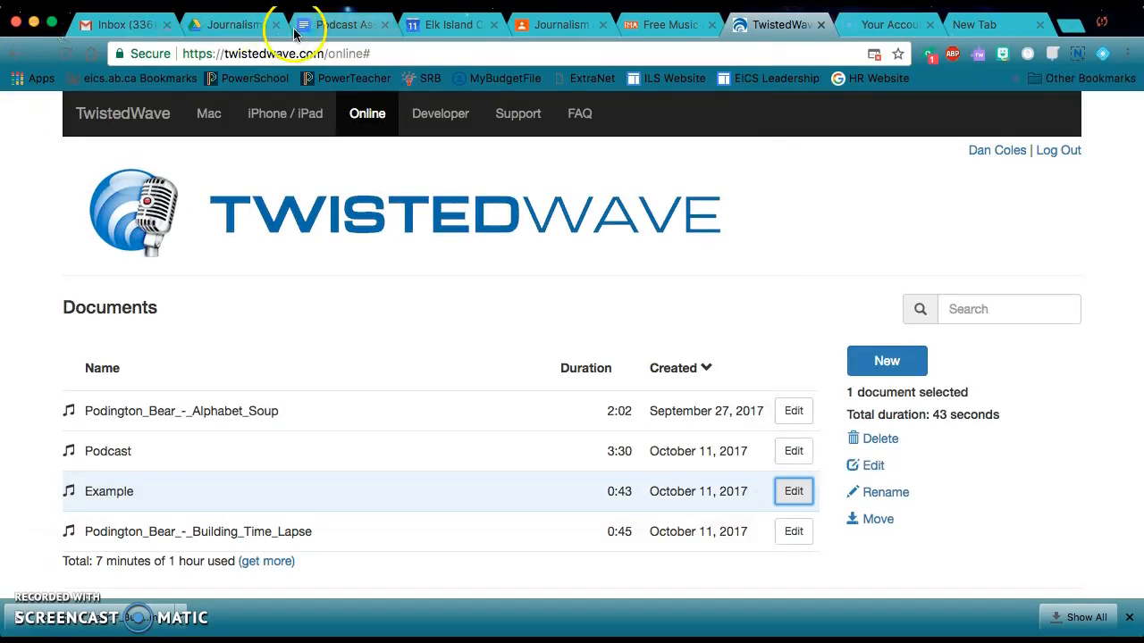
Switch to Google Drive, upload Example.mp3 from Downloads to the Journalism and Broadcasting Fall 2017 folder, and locate it among the files
left_click(241, 27)
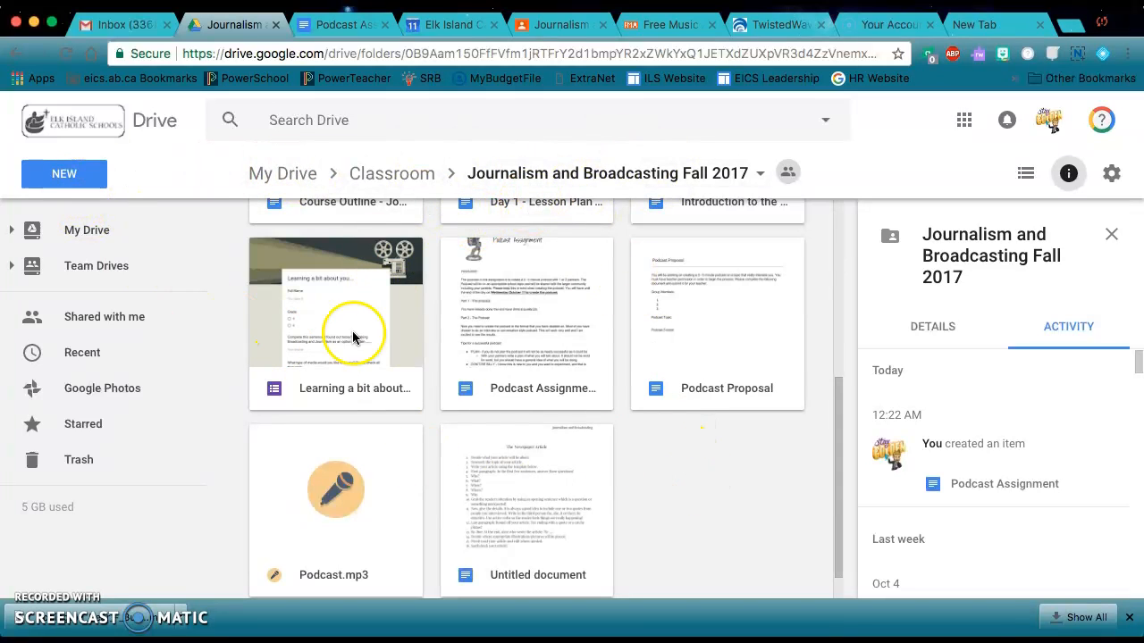
left_click(35, 172)
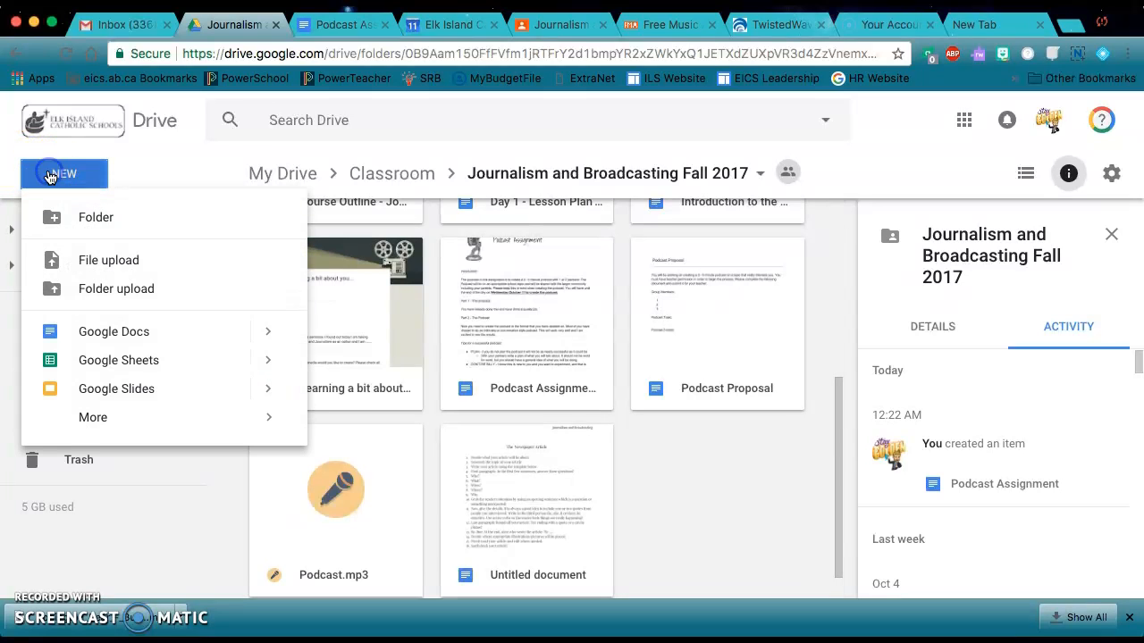
left_click(107, 262)
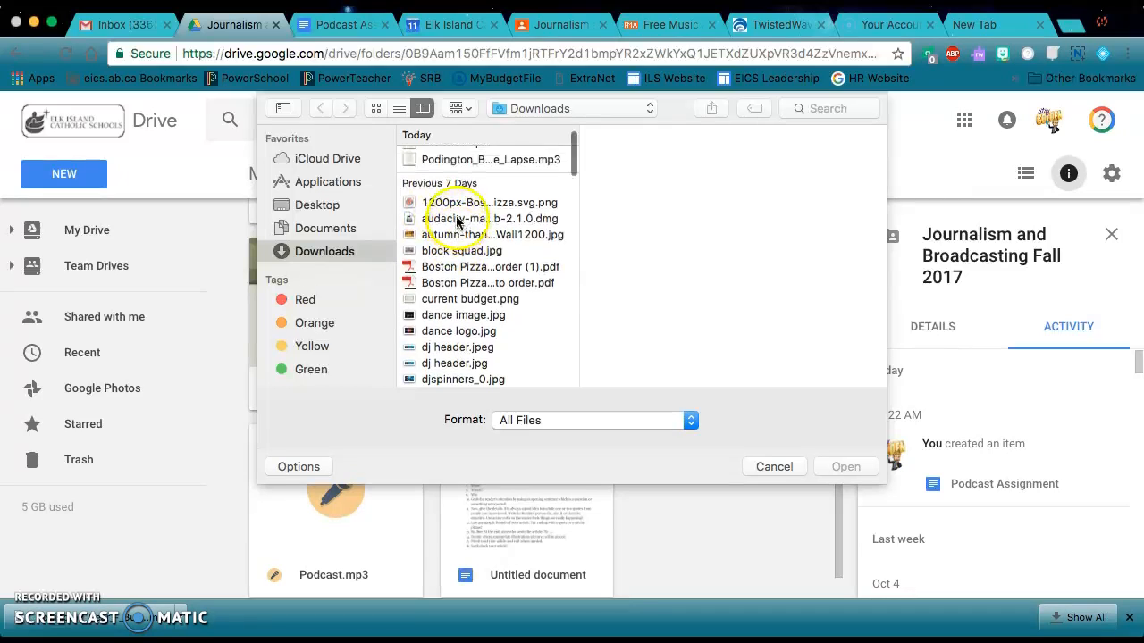
left_click(455, 155)
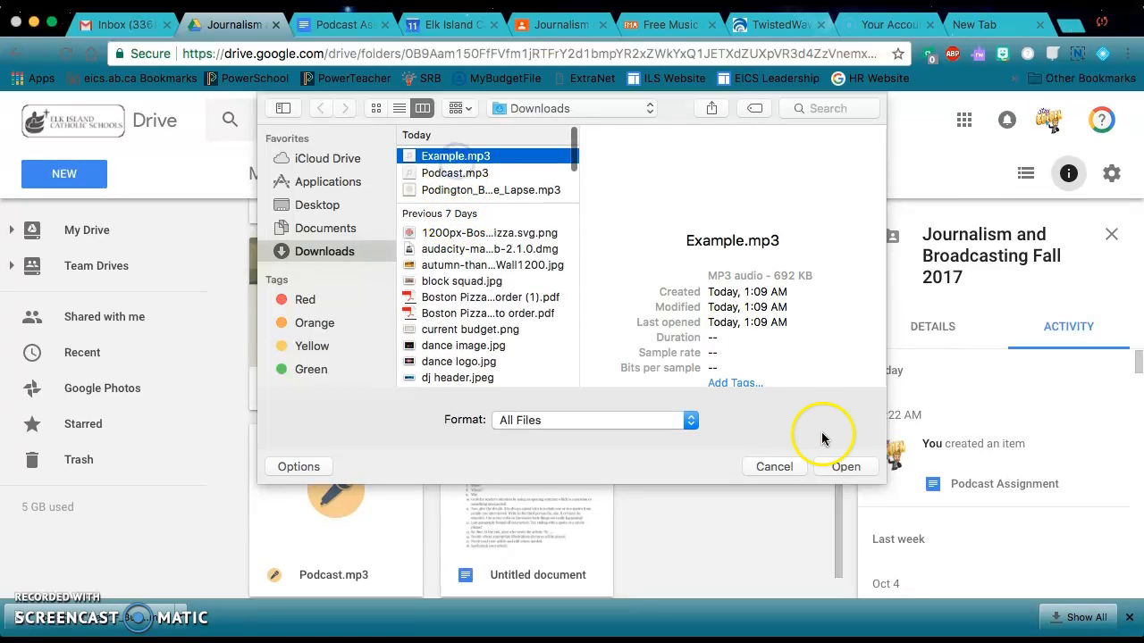
left_click(840, 466)
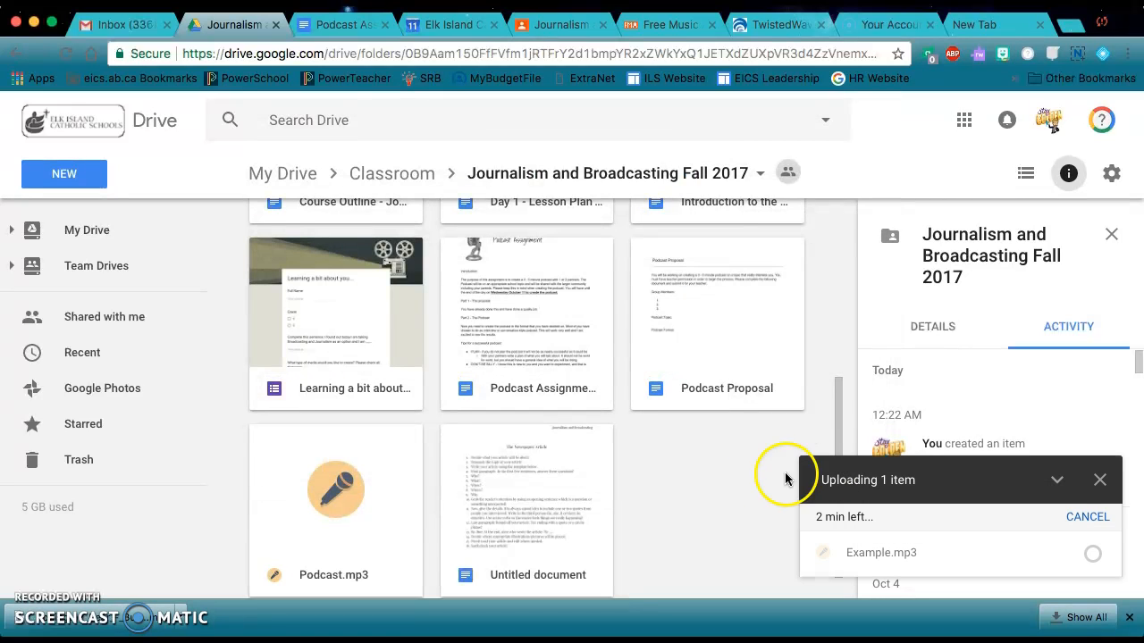
scroll(736, 484, "down", 1)
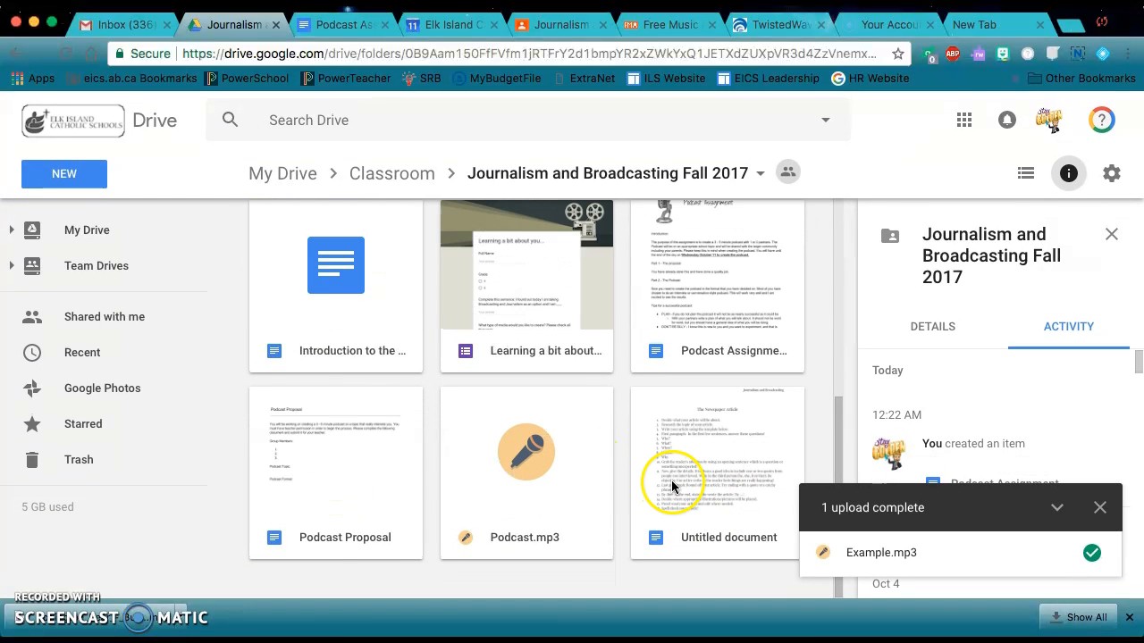
scroll(671, 469, "up", 3)
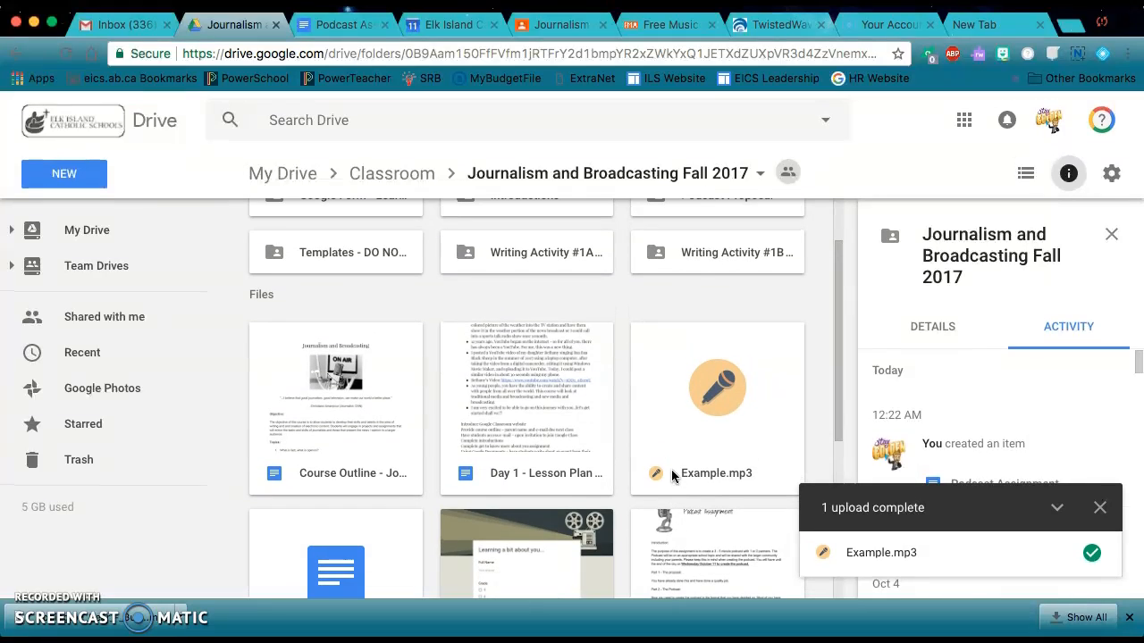
Open the sharing settings of Example.mp3 and add the teacher's suggested contact as a recipient
left_click(735, 407)
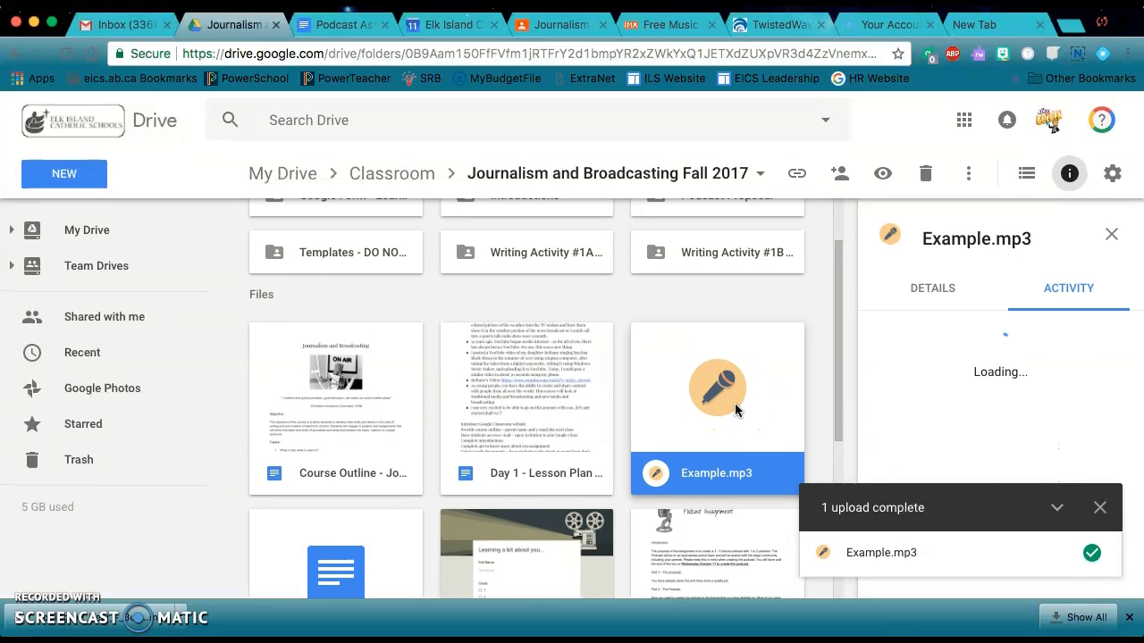
right_click(757, 419)
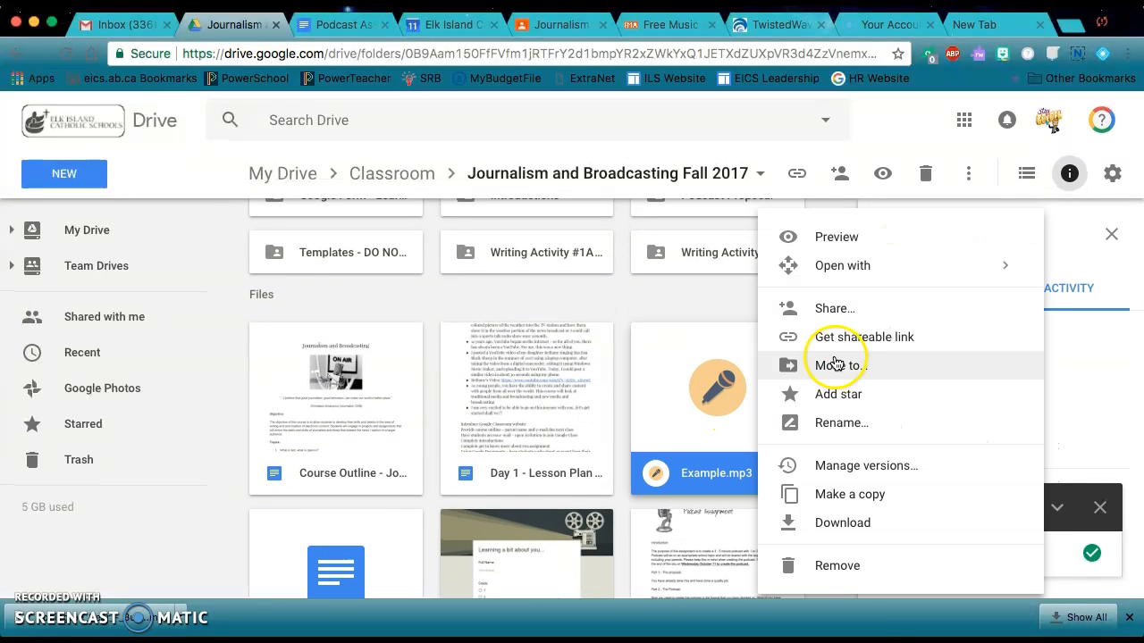
left_click(782, 306)
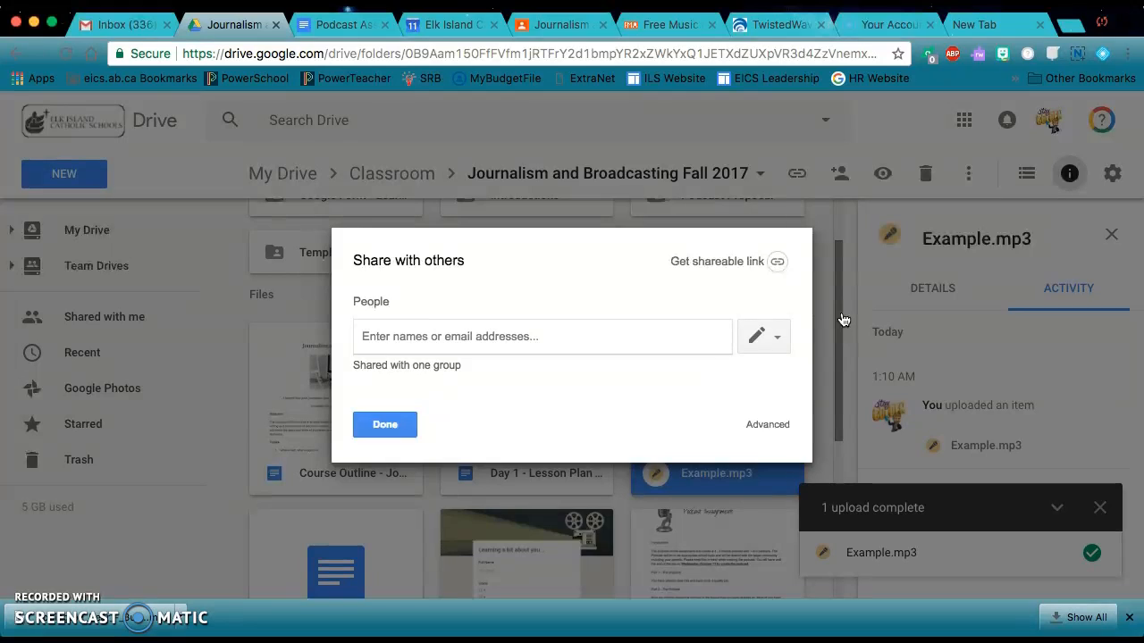
type("dan")
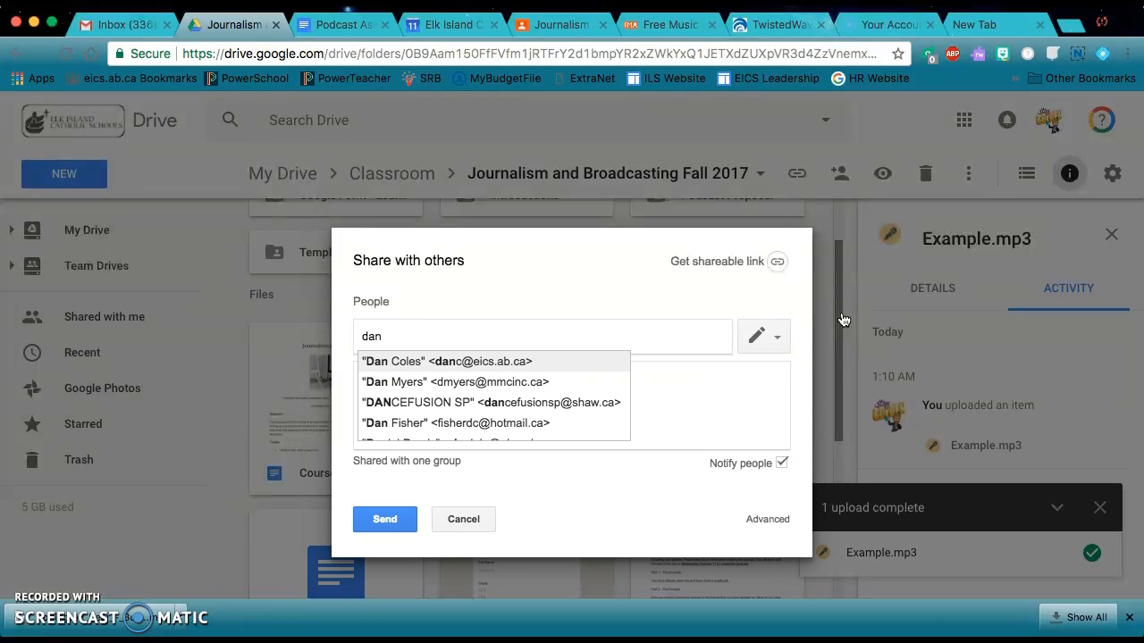
left_click(494, 362)
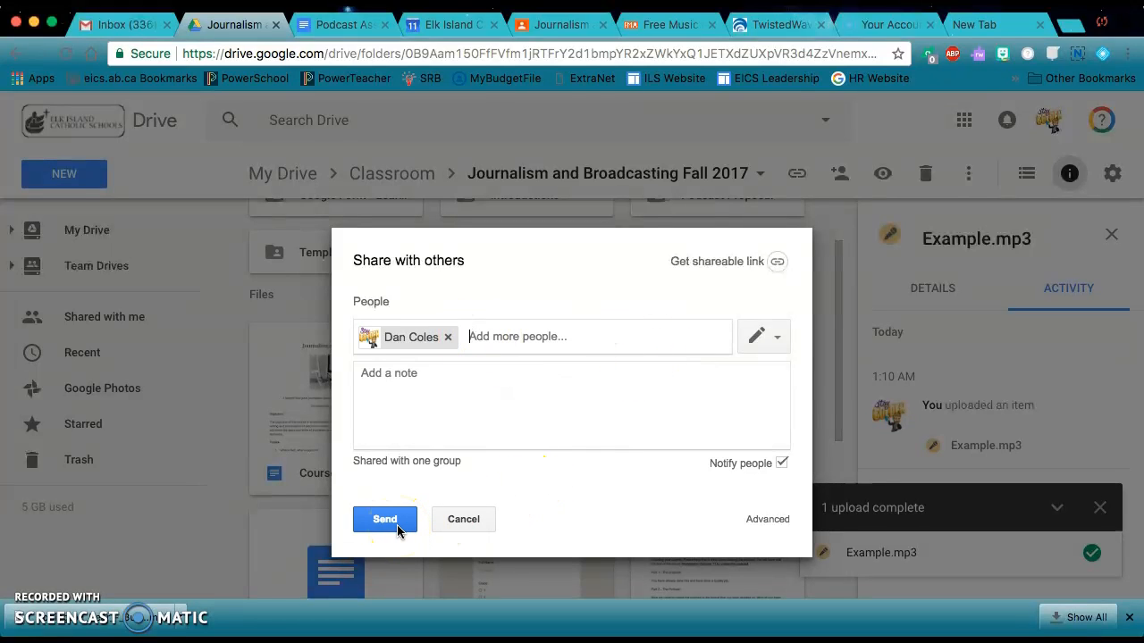
Add a note addressing the teacher by name, followed by "here is our Podcast.", and send the sharing invitation
left_click(426, 411)
type("Mr. Coles, her")
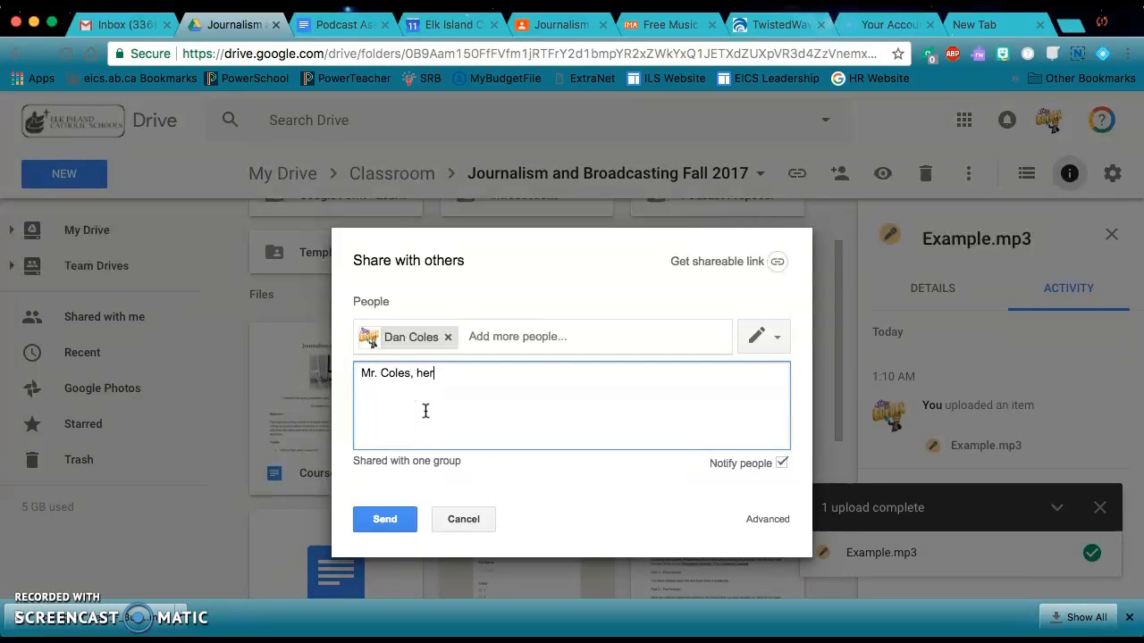
type("e is our Podcast.")
left_click(378, 521)
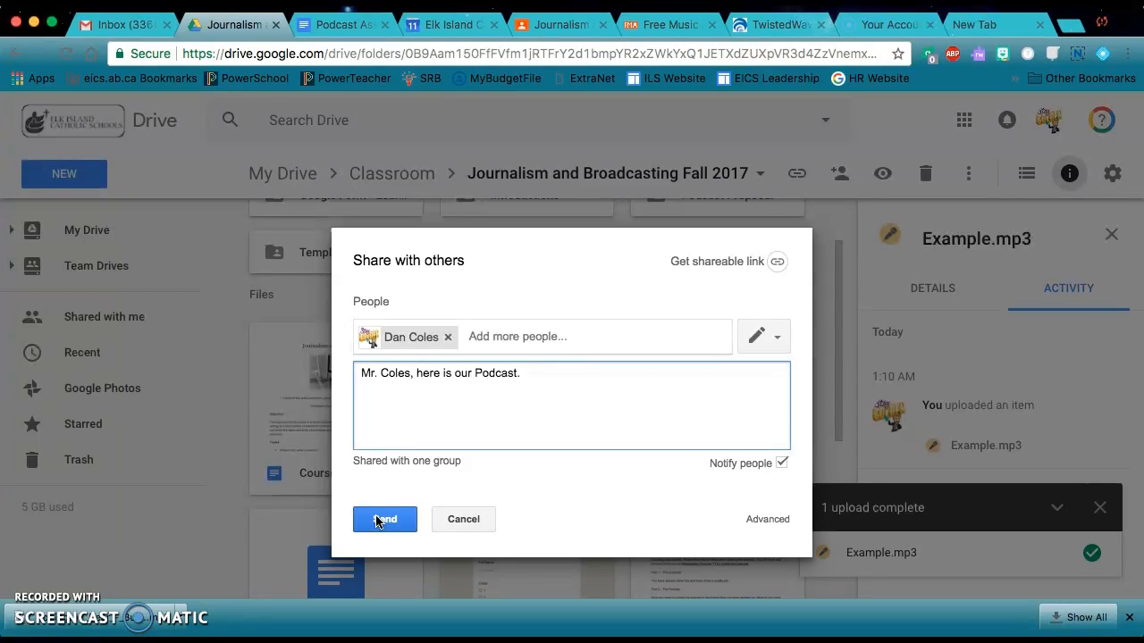
left_click(377, 521)
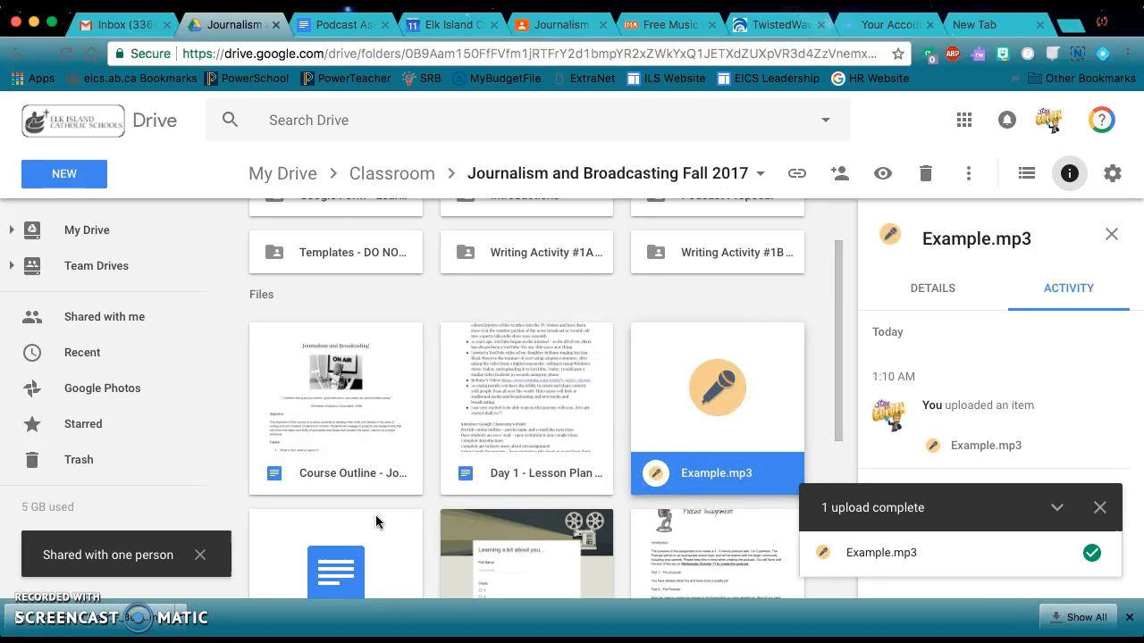
Review the sites used for the podcast: the TwistedWave documents, Free Music Archive's instrumental tracks, and the Classroom post with music links
left_click(666, 378)
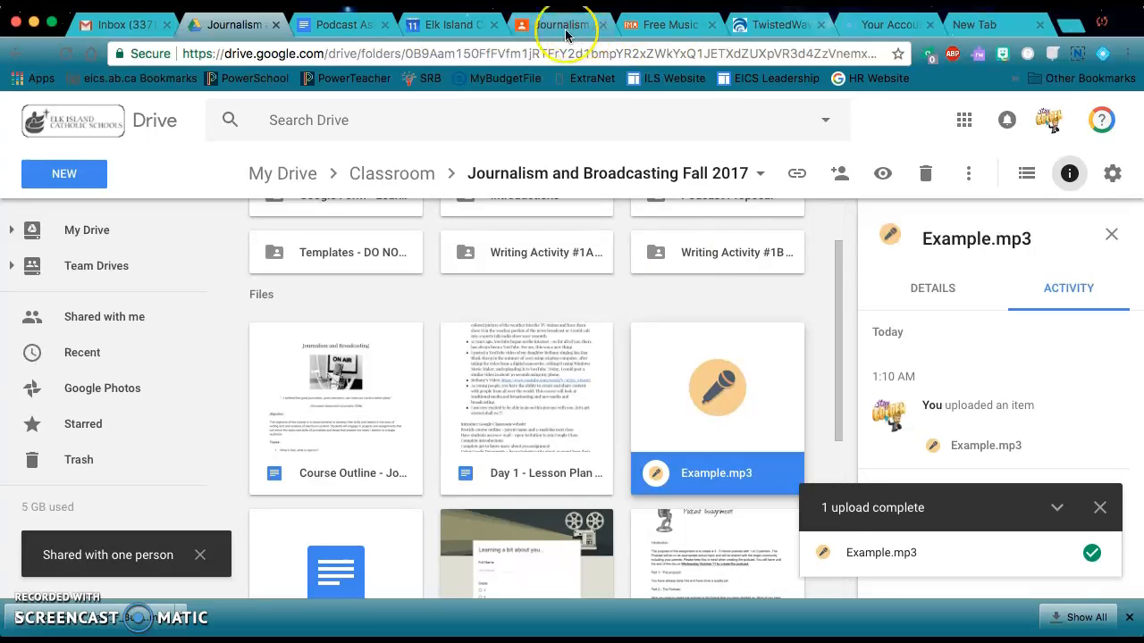
left_click(775, 24)
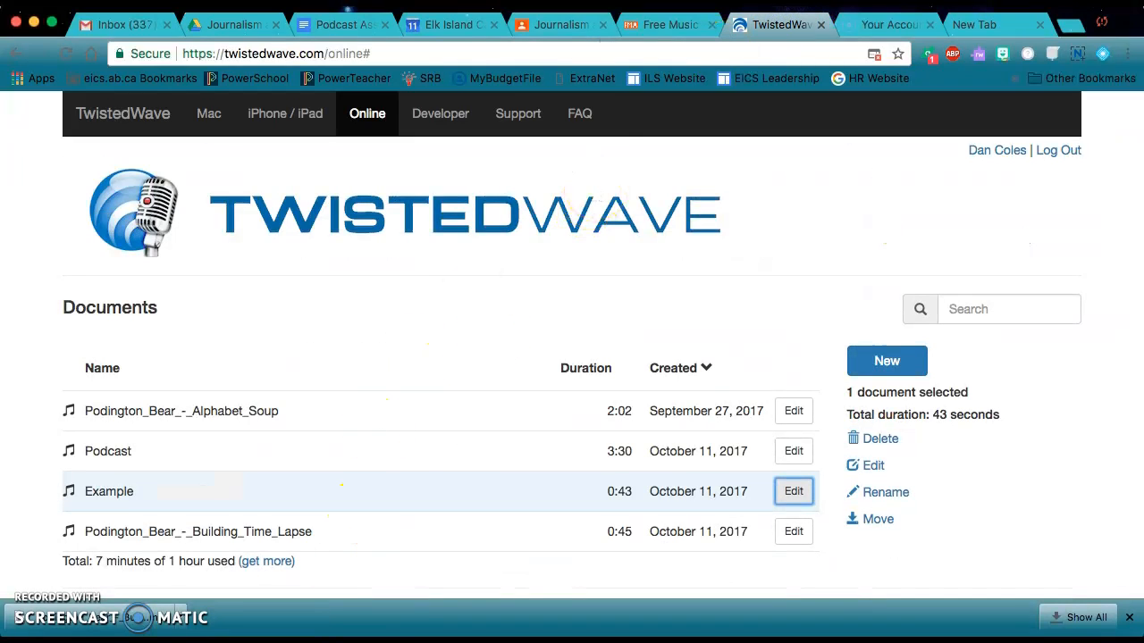
left_click(672, 27)
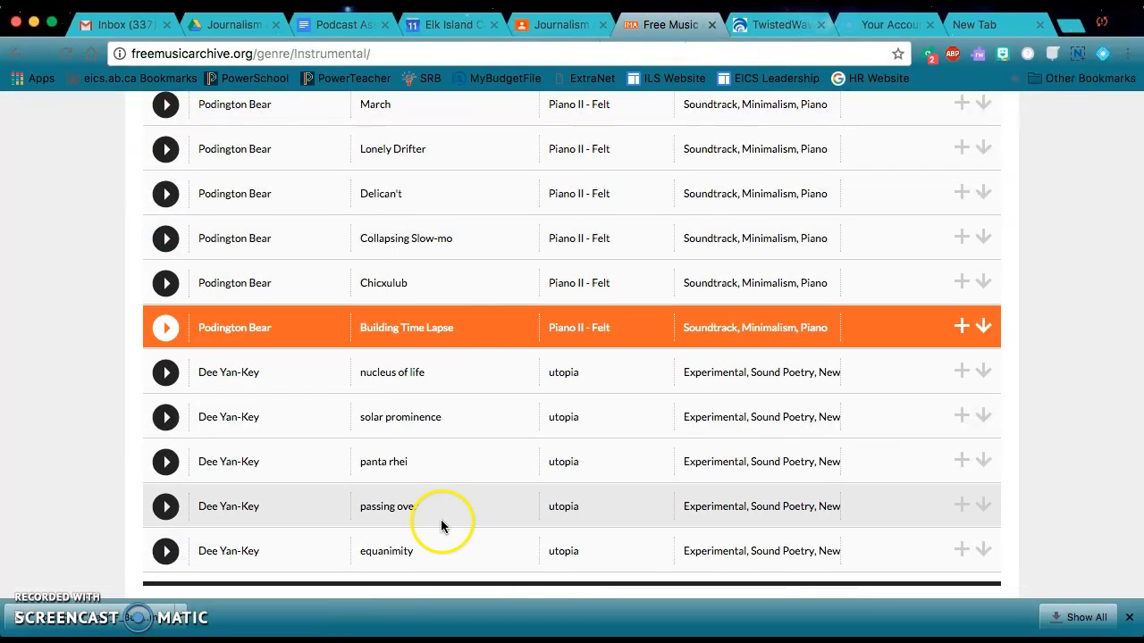
left_click(569, 27)
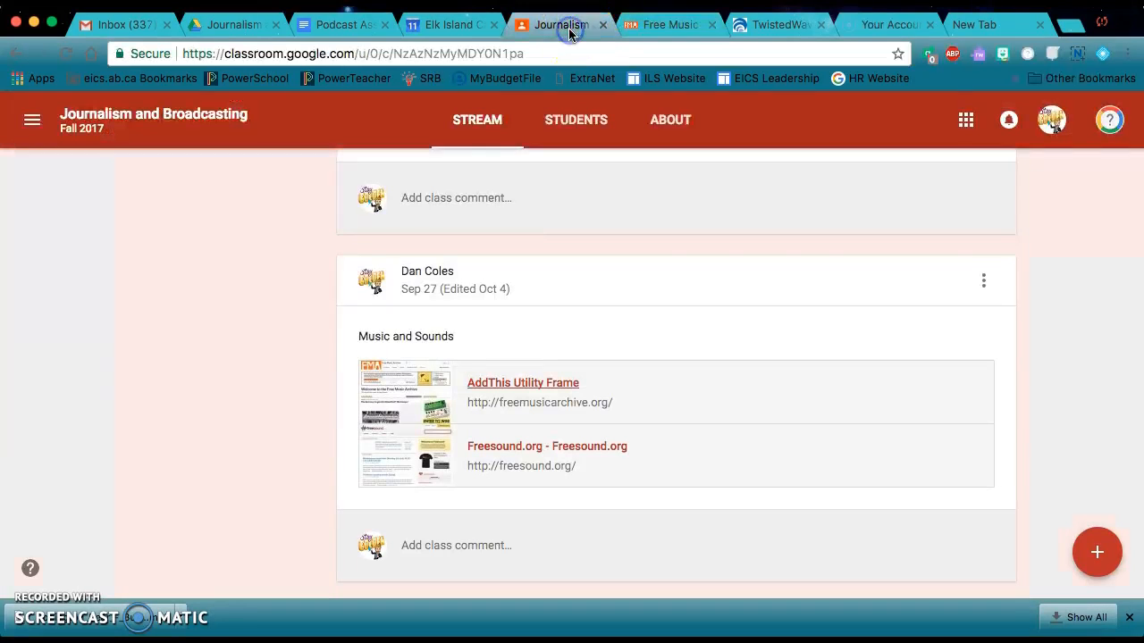